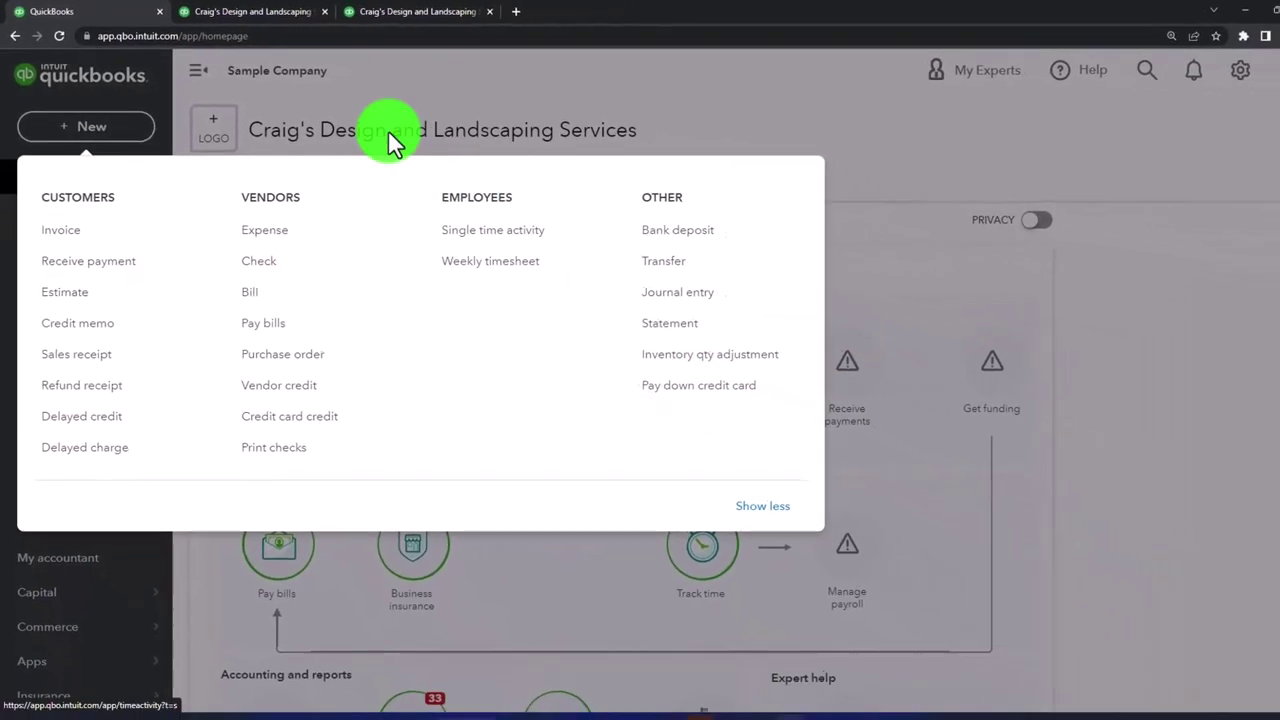
Examine the transactions behind the Mastercard balance on the balance sheet and return to the balance sheet
click(242, 16)
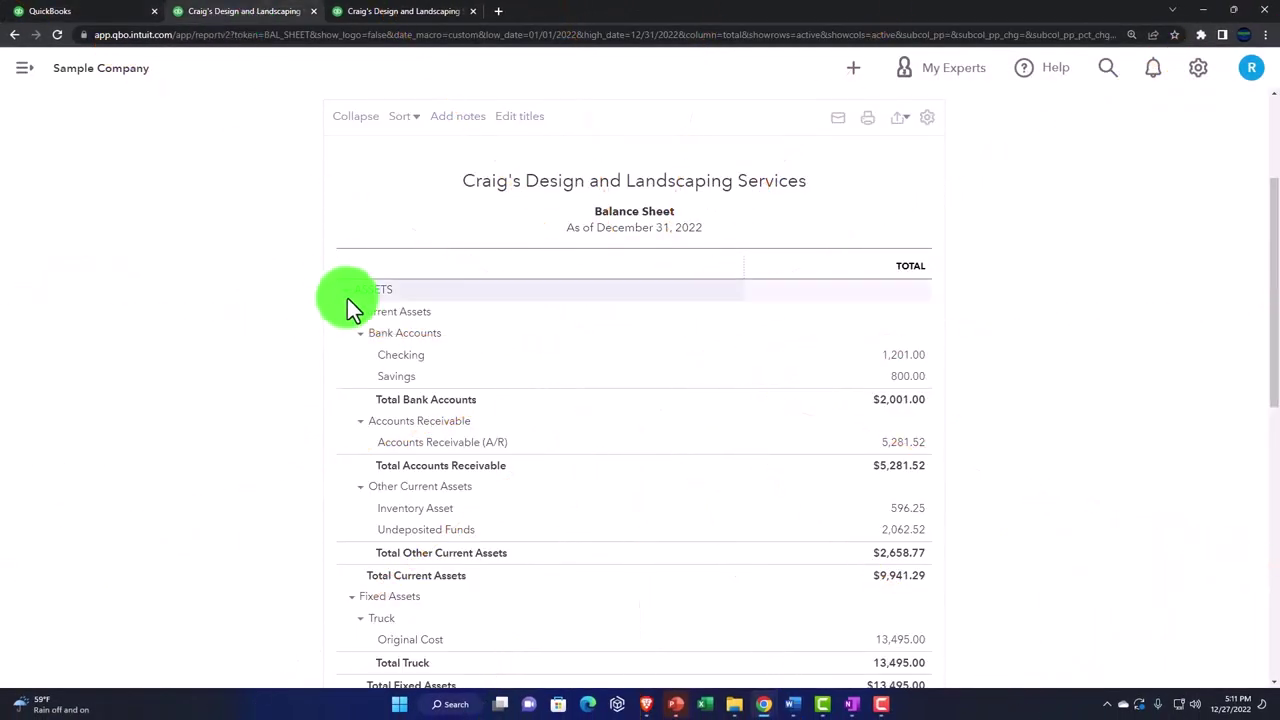
scroll(347, 298, up, 2)
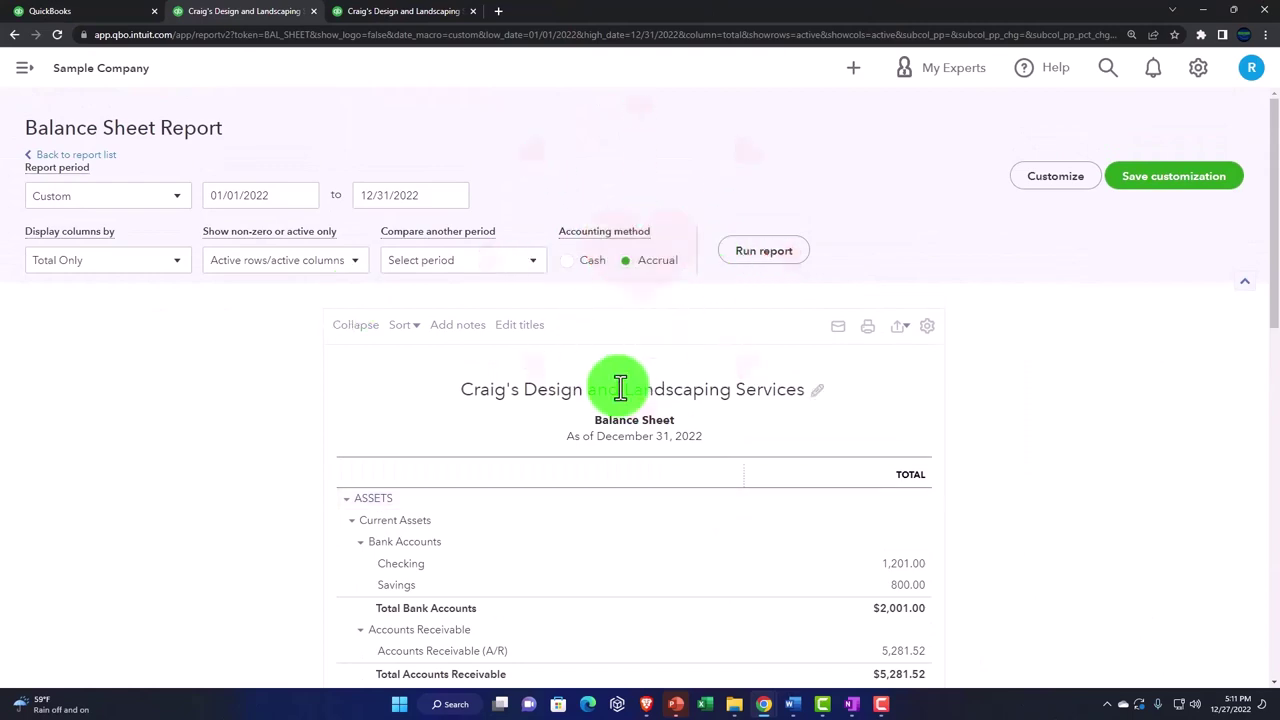
key(ctrl+plus)
scroll(569, 445, down, 10)
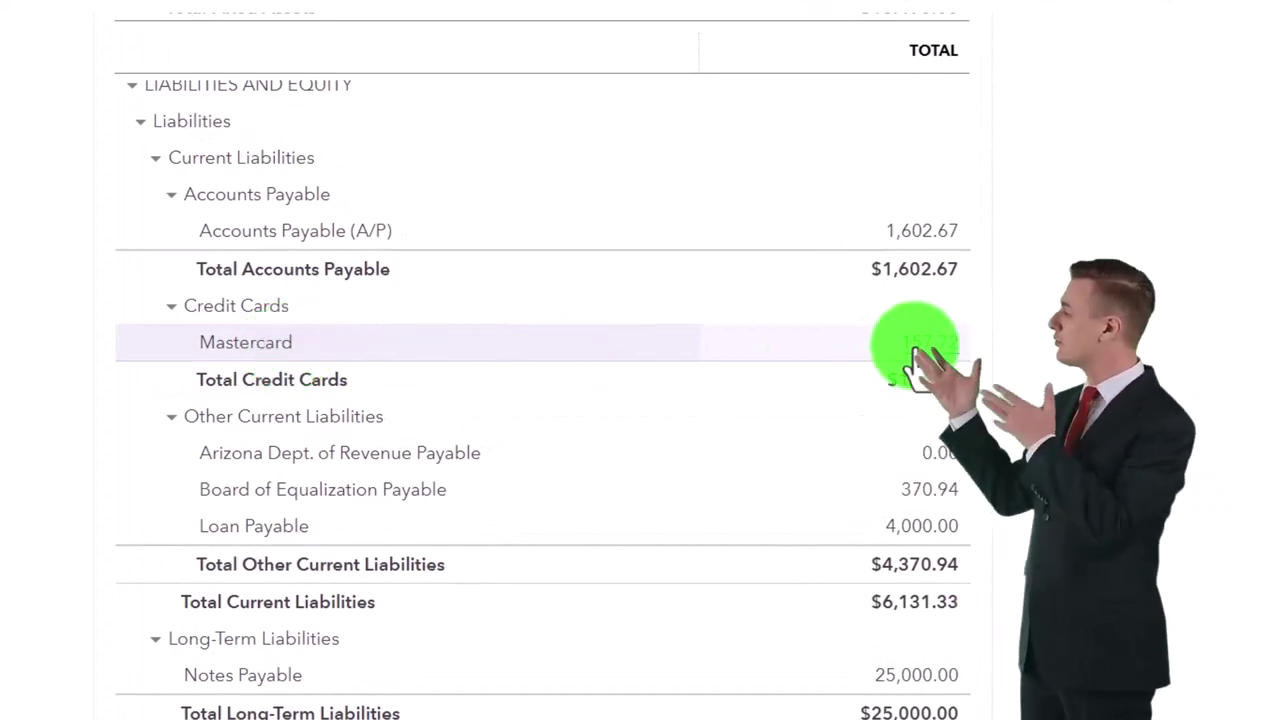
click(918, 363)
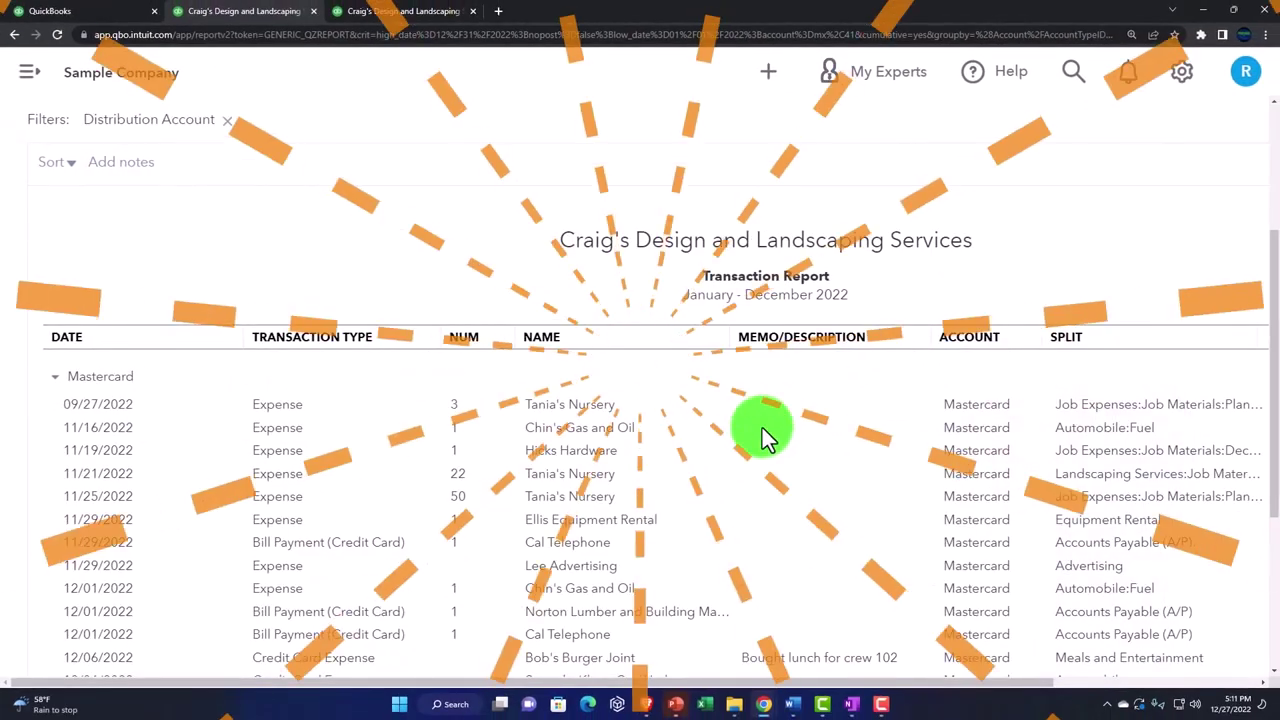
key(ctrl+minus)
key(ctrl+minus)
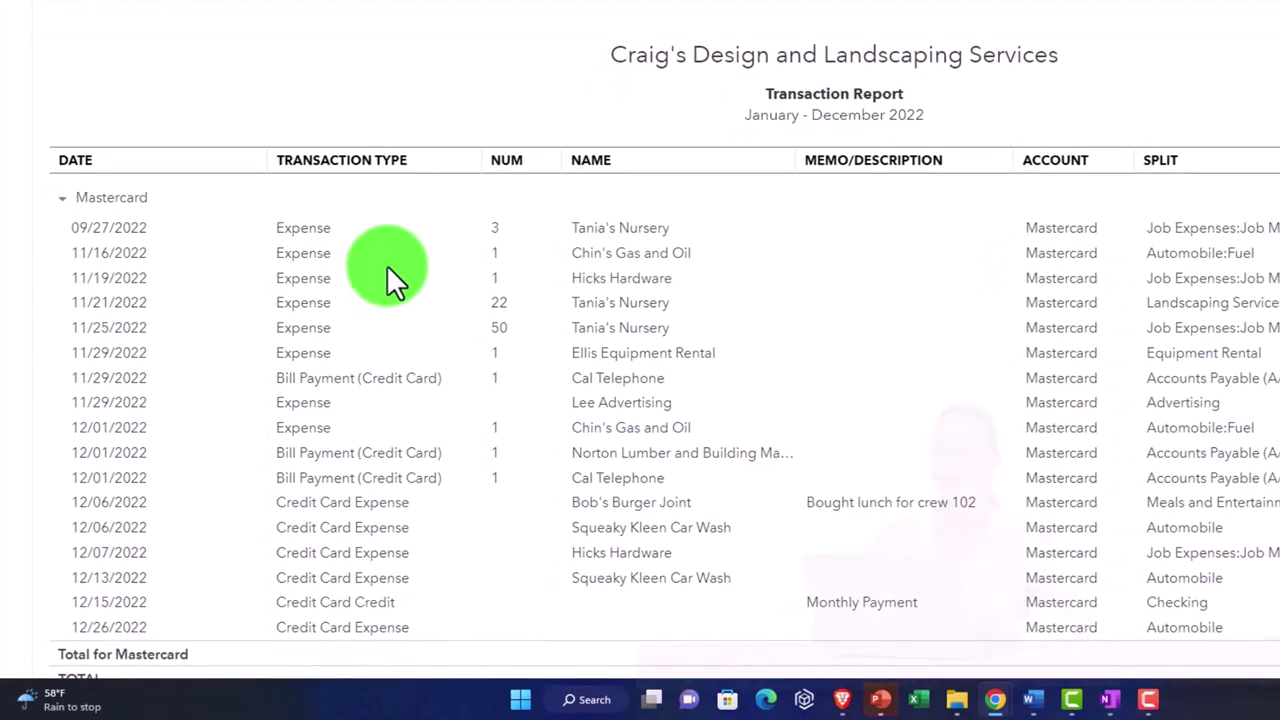
click(359, 299)
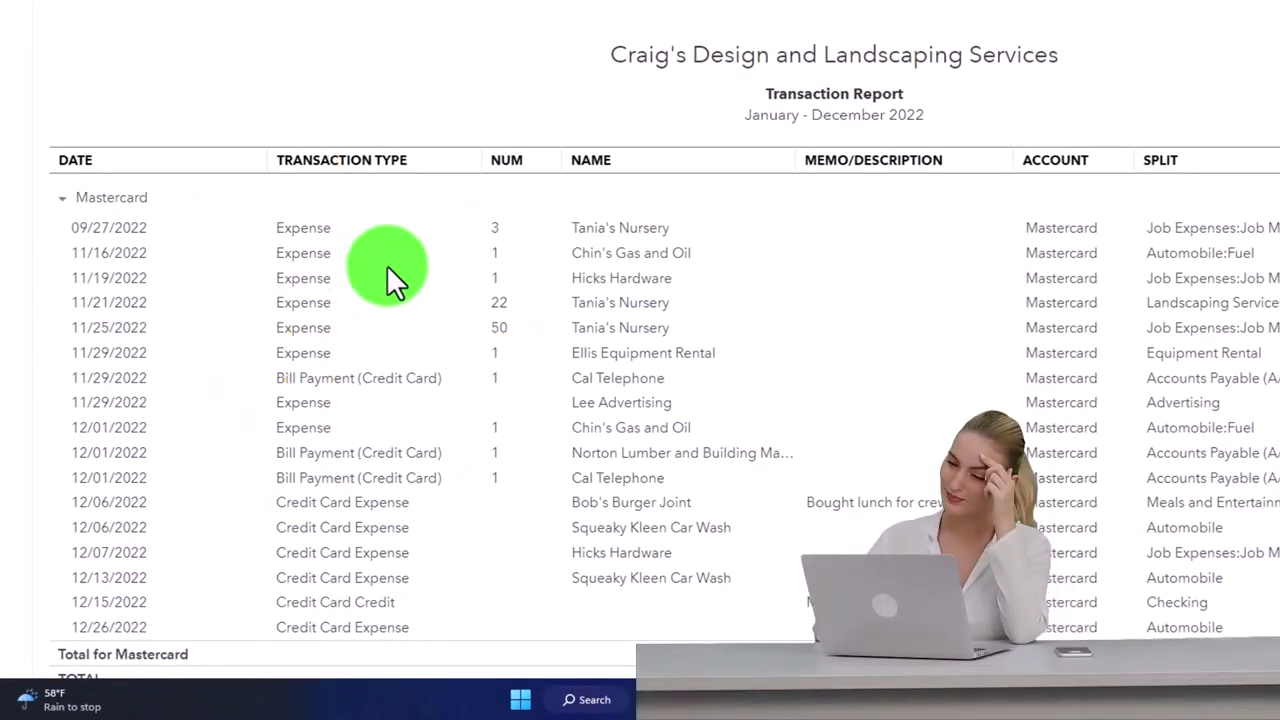
click(388, 268)
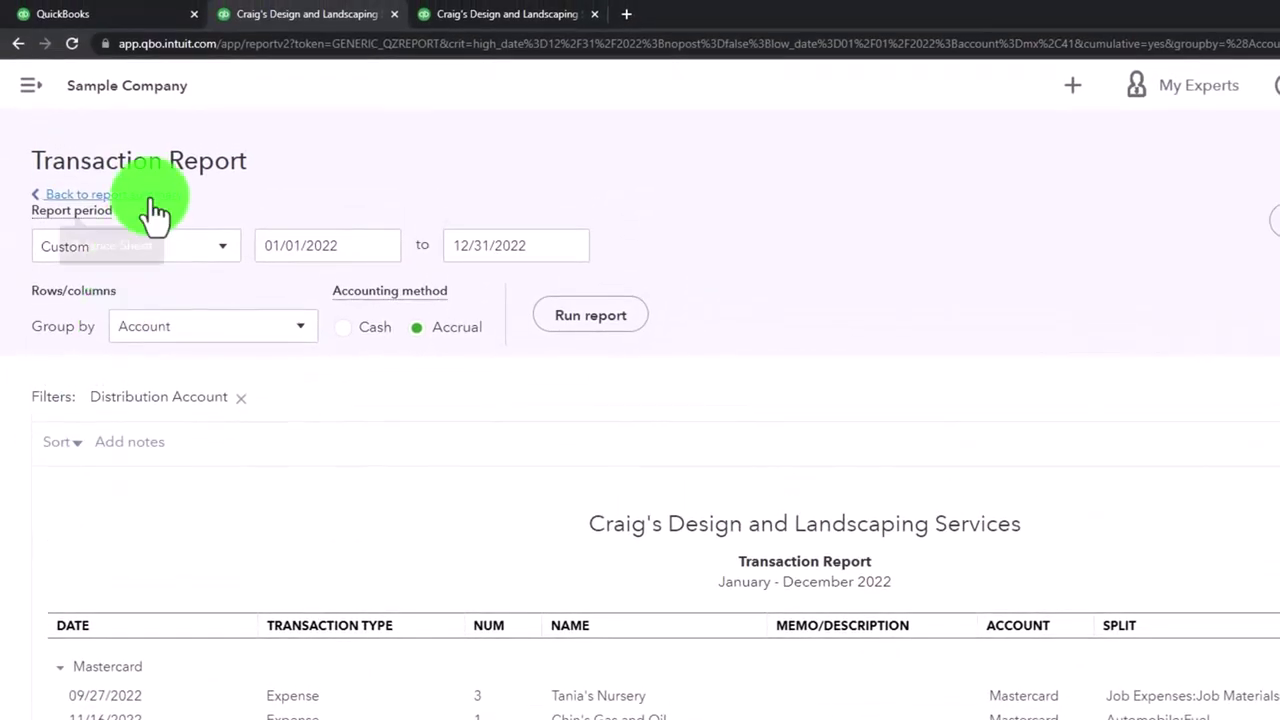
click(95, 194)
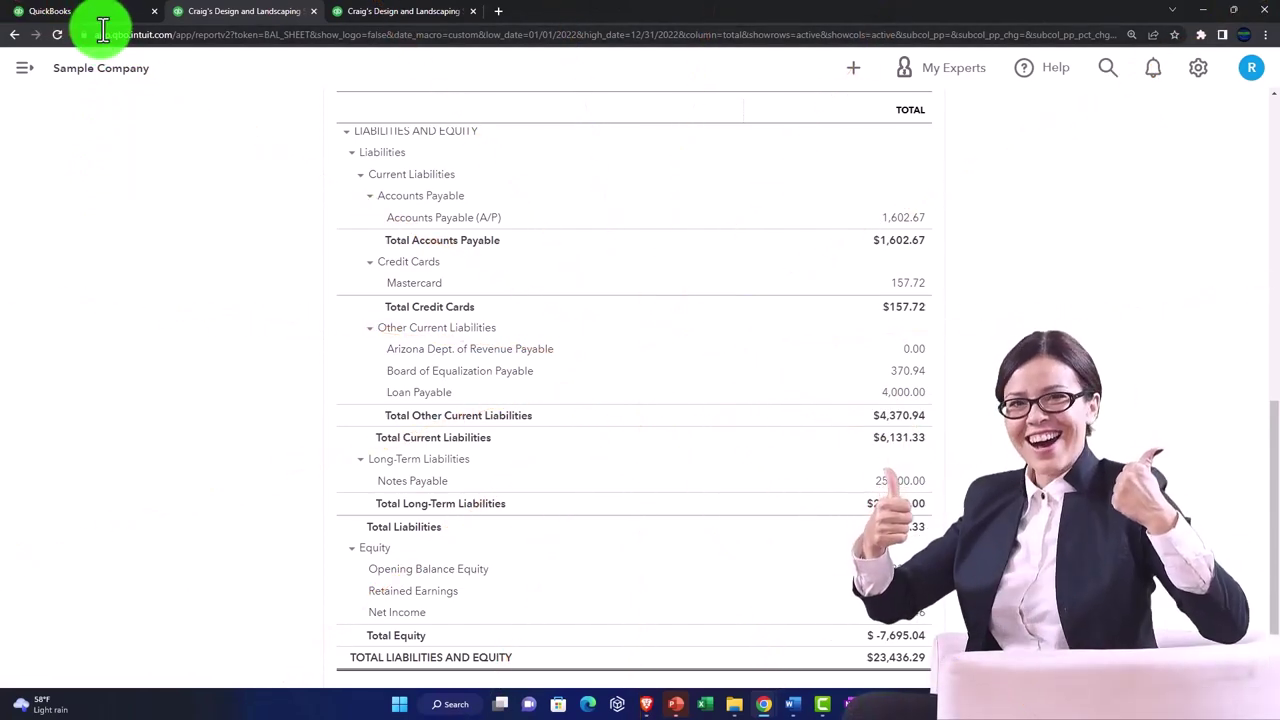
scroll(575, 382, up, 5)
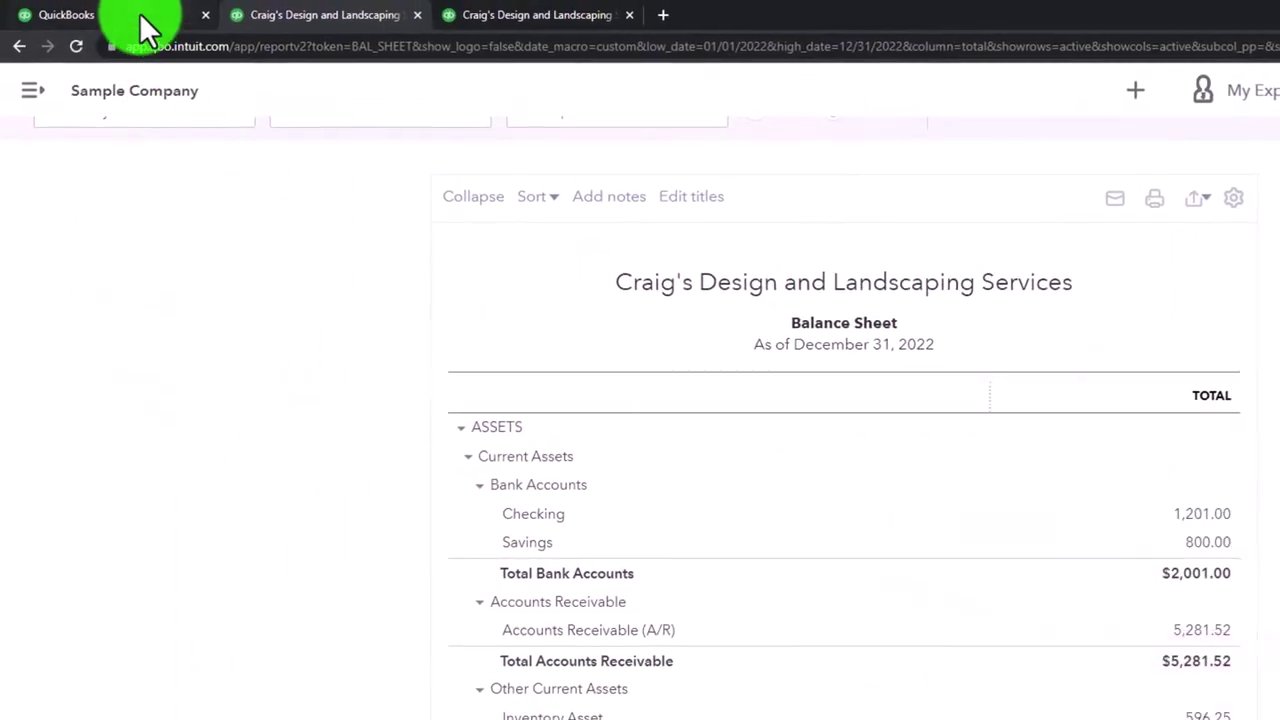
Start a new expense, keeping Checking as the payment account and 12/27/2022 as the payment date
click(141, 22)
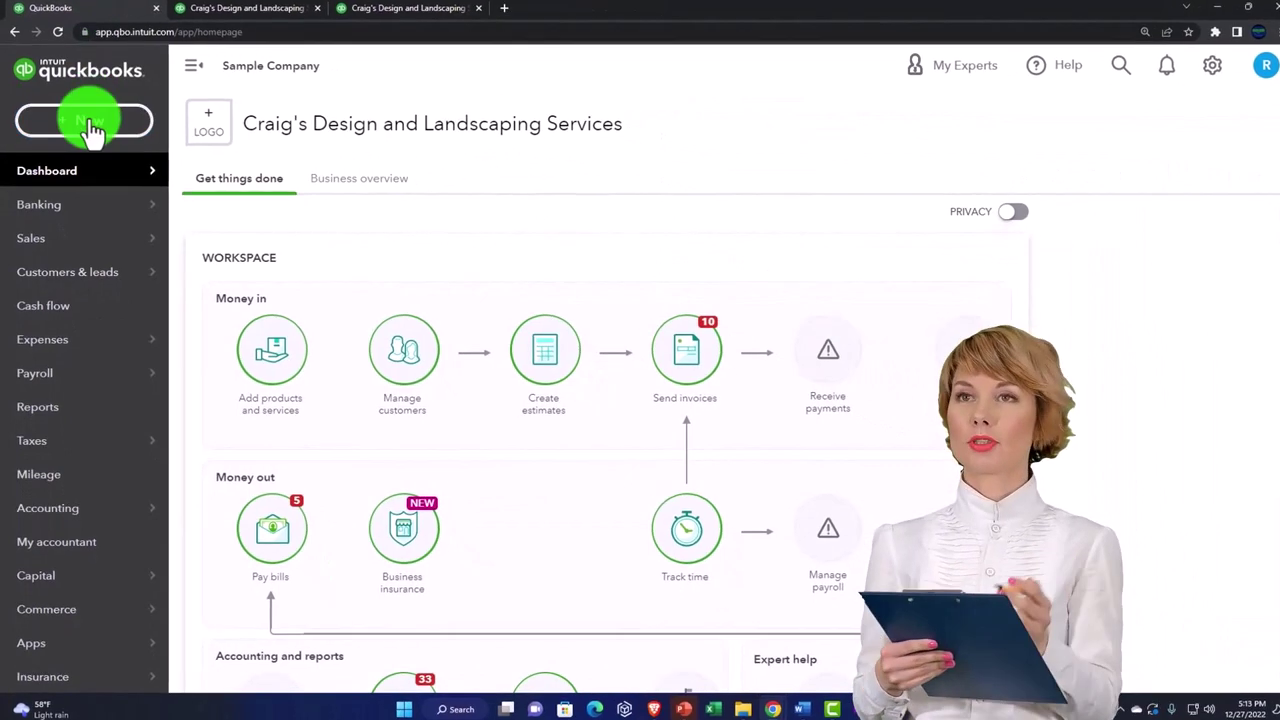
click(88, 122)
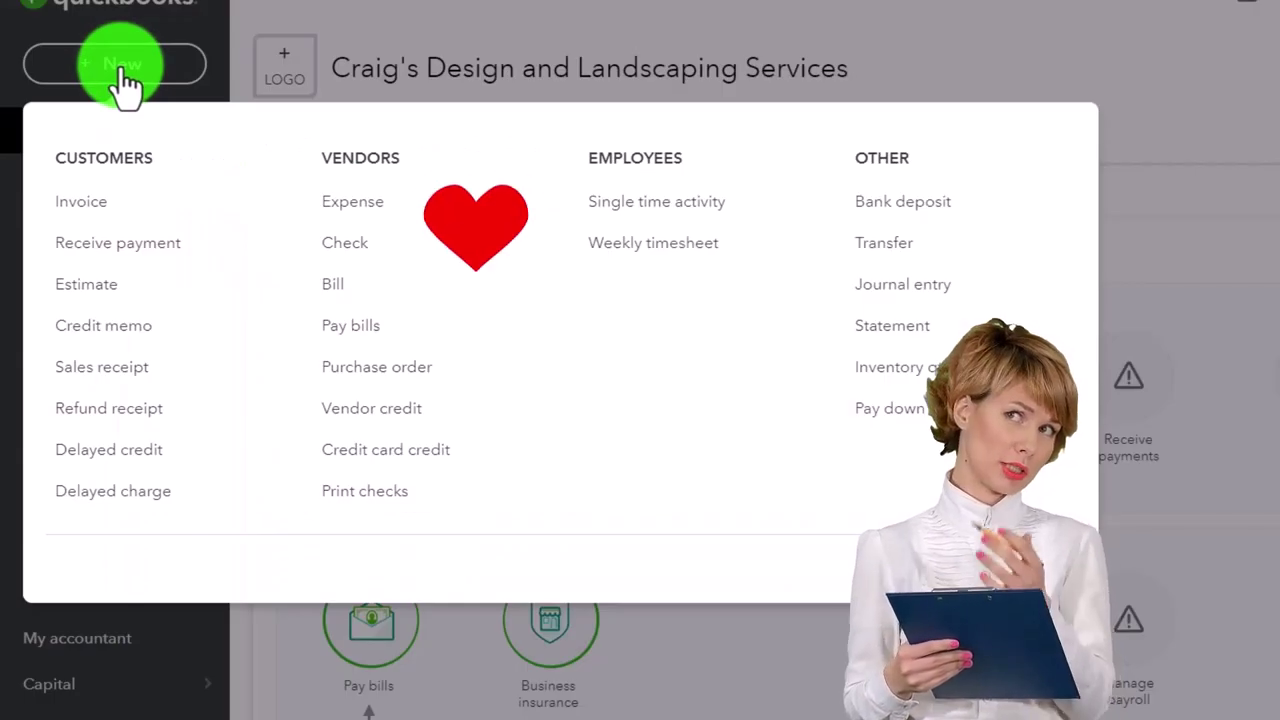
click(358, 204)
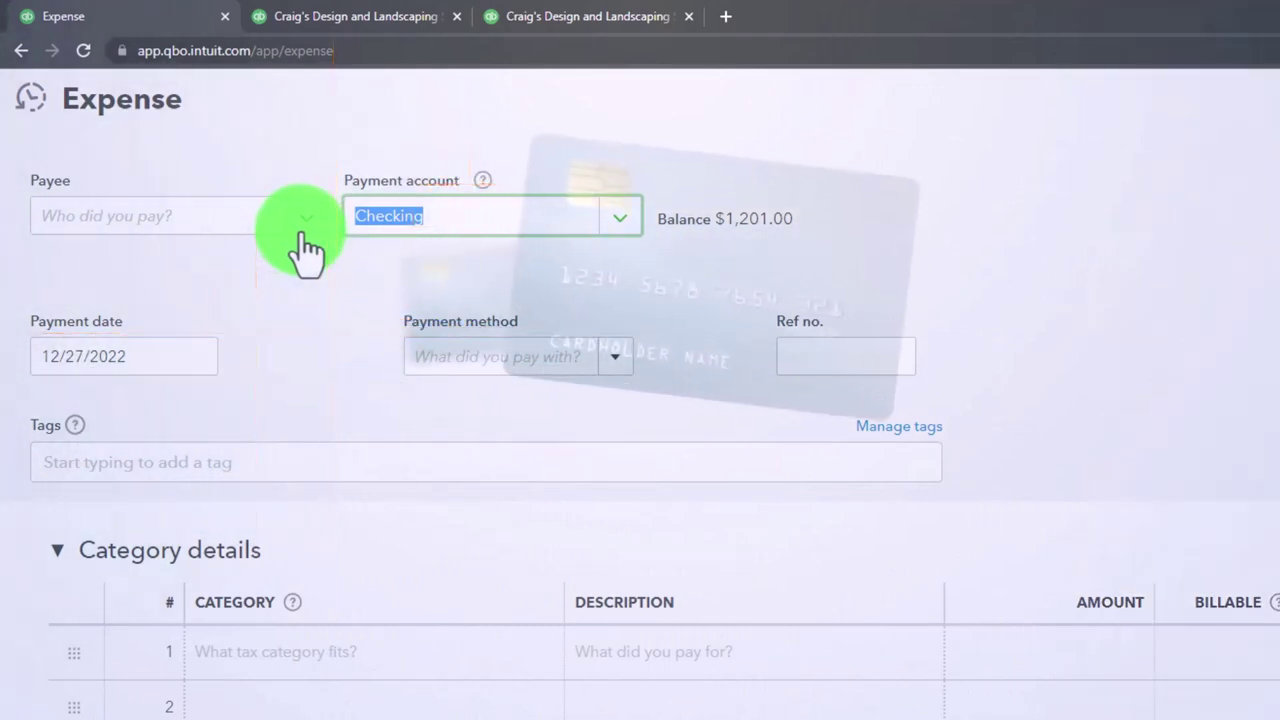
key(Tab)
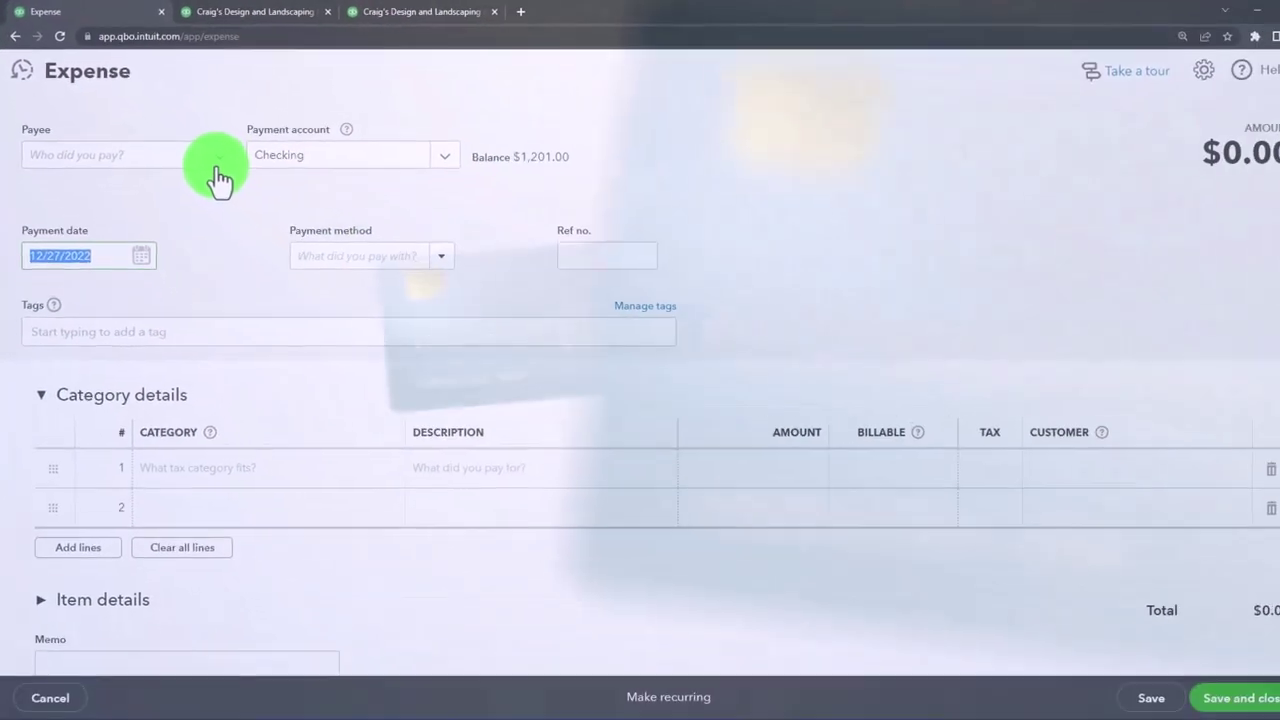
key(Tab)
key(Tab)
key(Tab)
key(Tab)
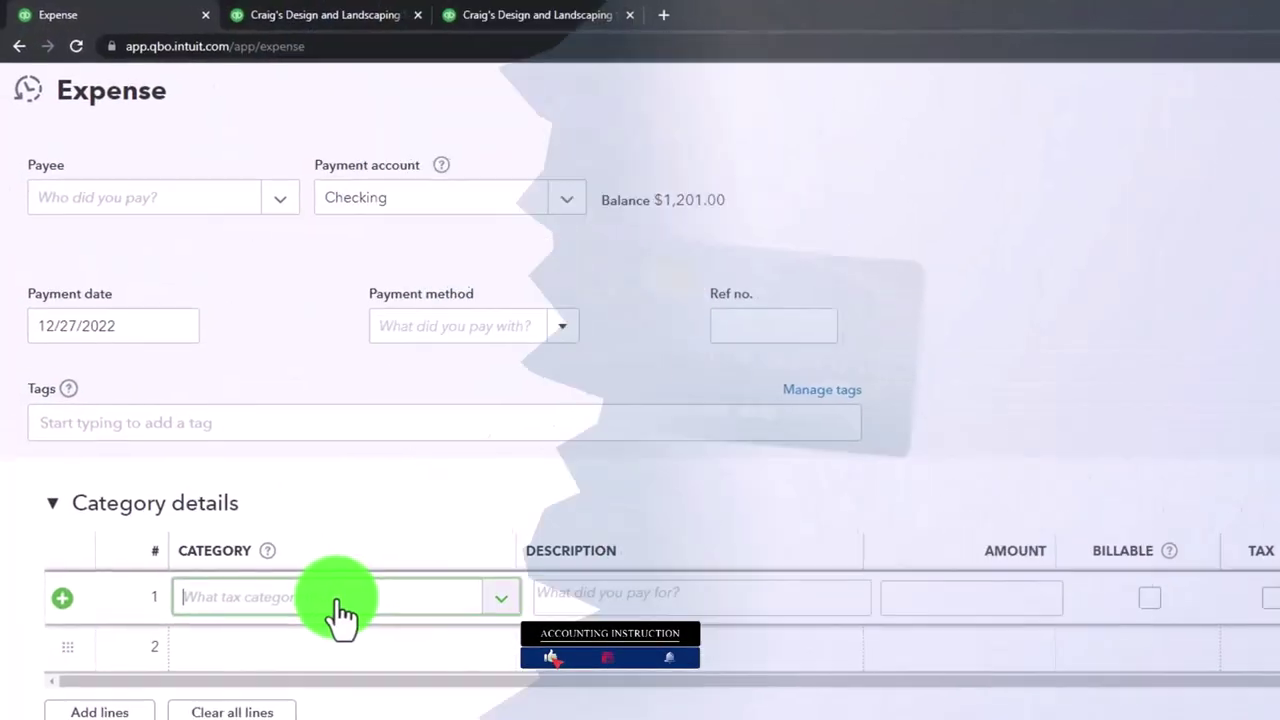
Assign the Mastercard credit card account as the category on the expense's first line
click(340, 617)
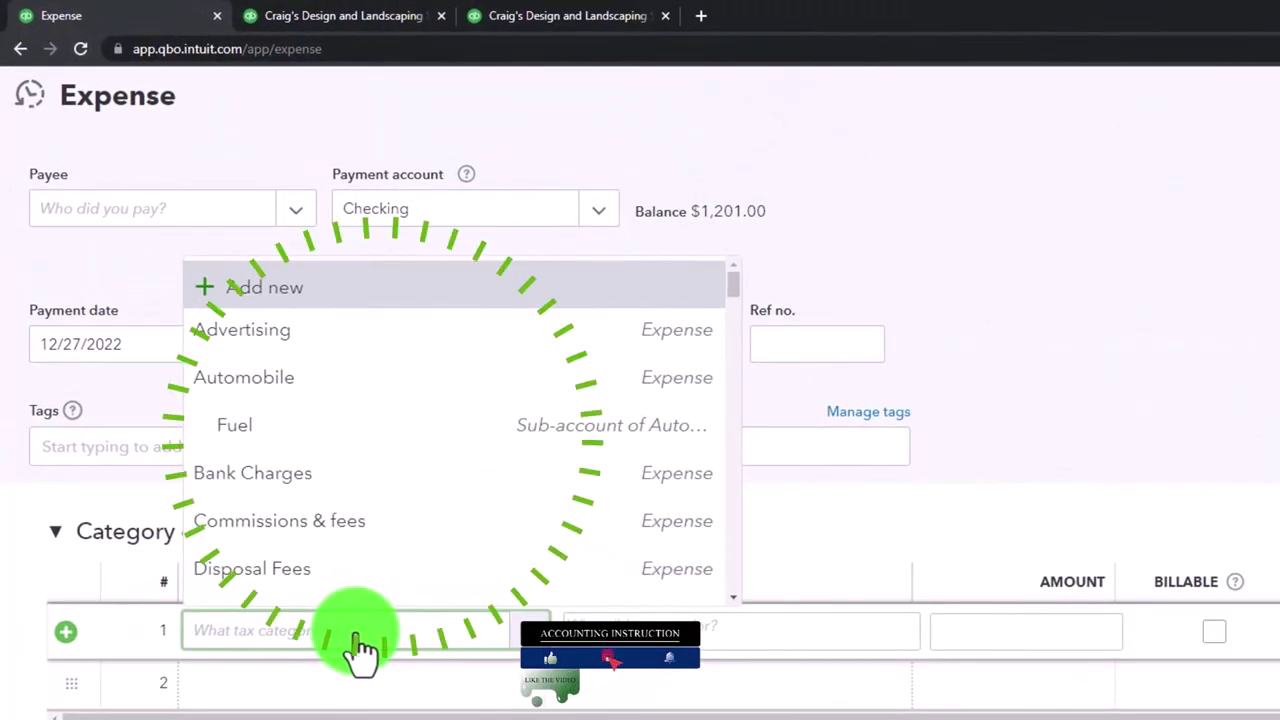
text(ma)
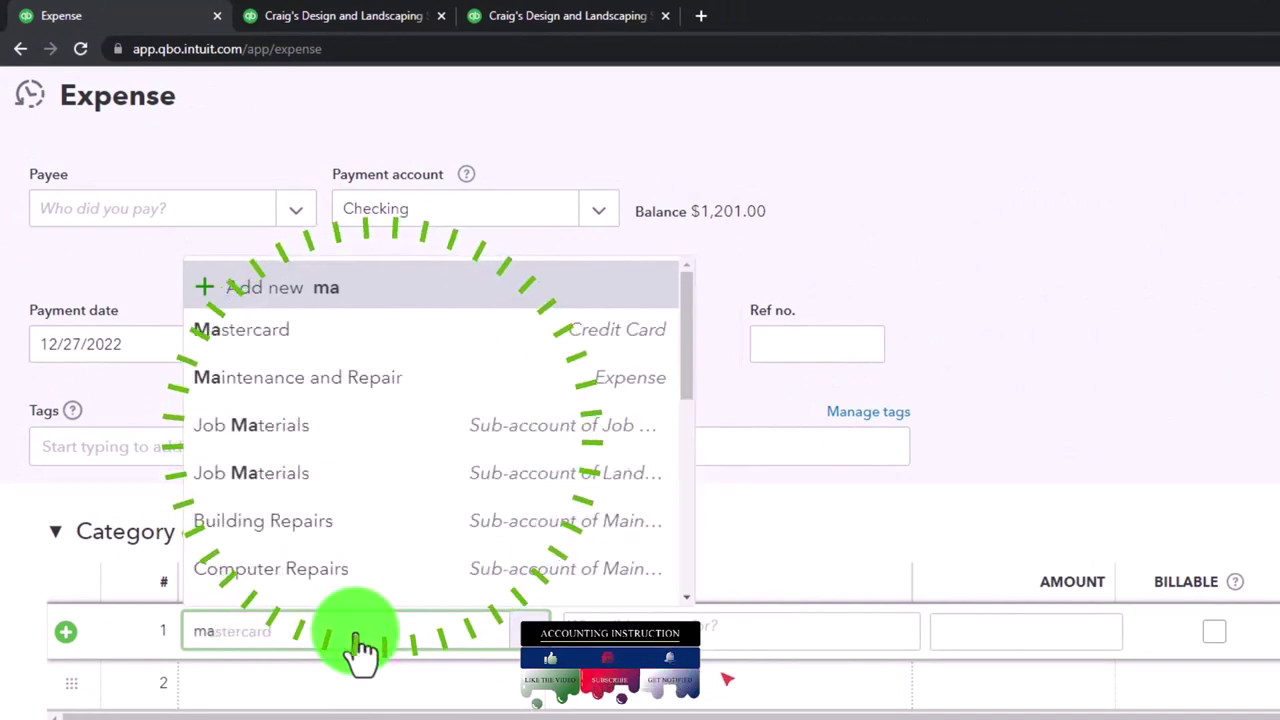
key(Down)
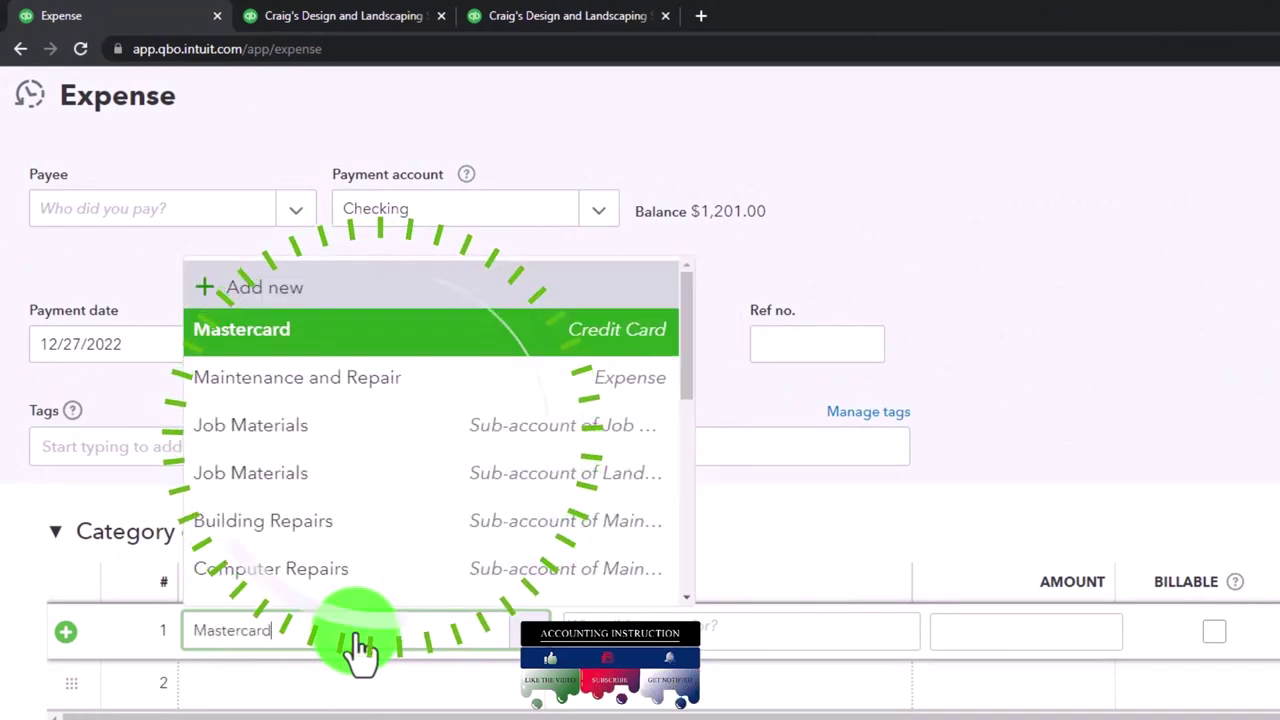
click(580, 345)
key(Tab)
key(Tab)
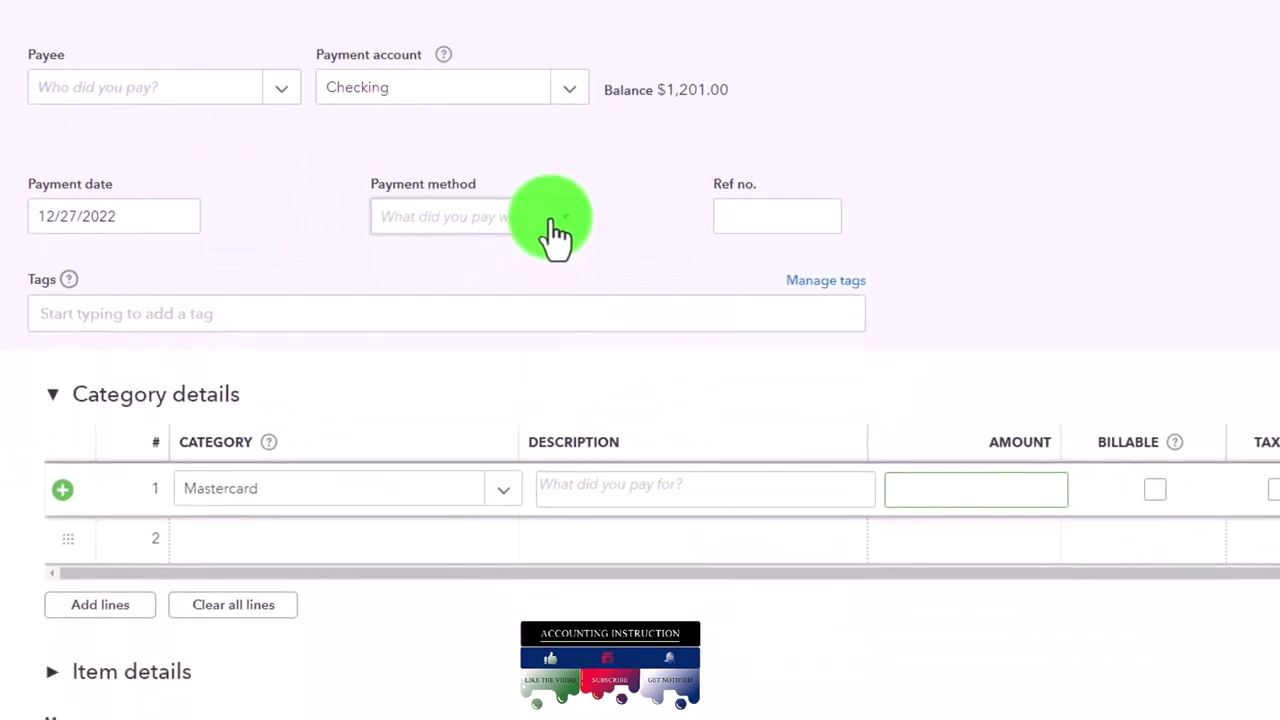
Enter an amount of 50 on the Mastercard line, and save and close the expense
text(50)
key(Tab)
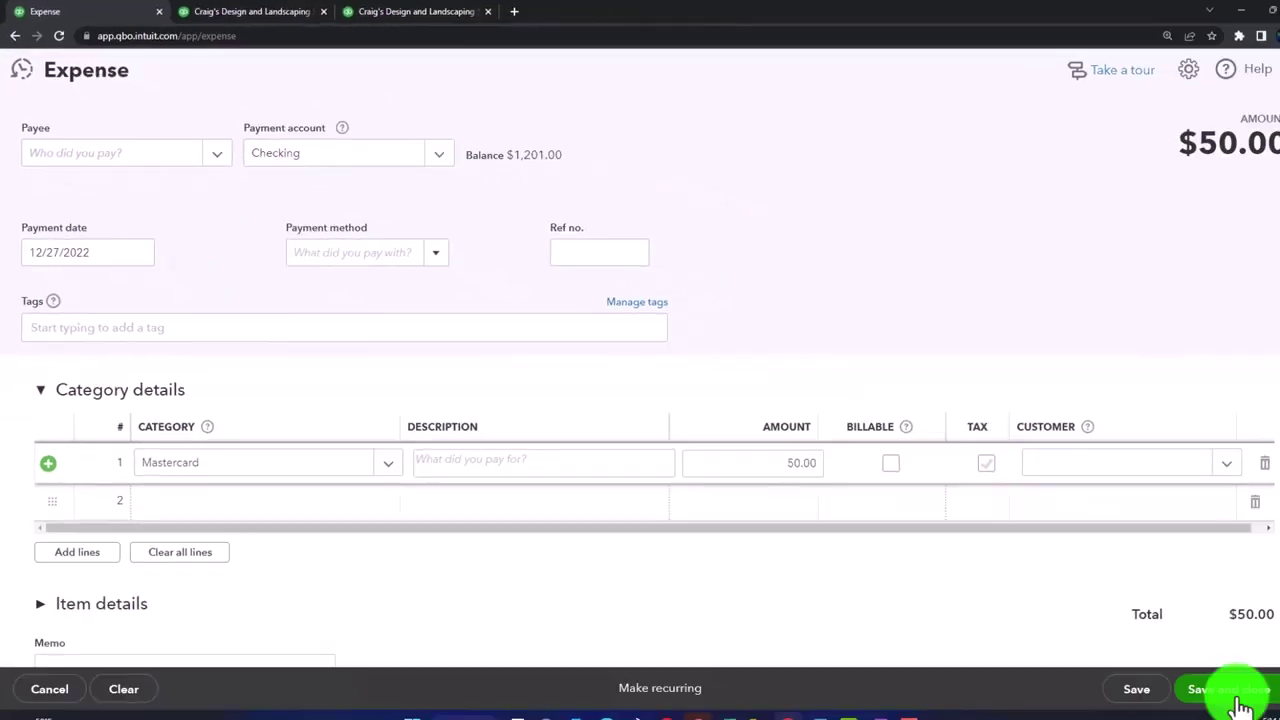
click(1199, 678)
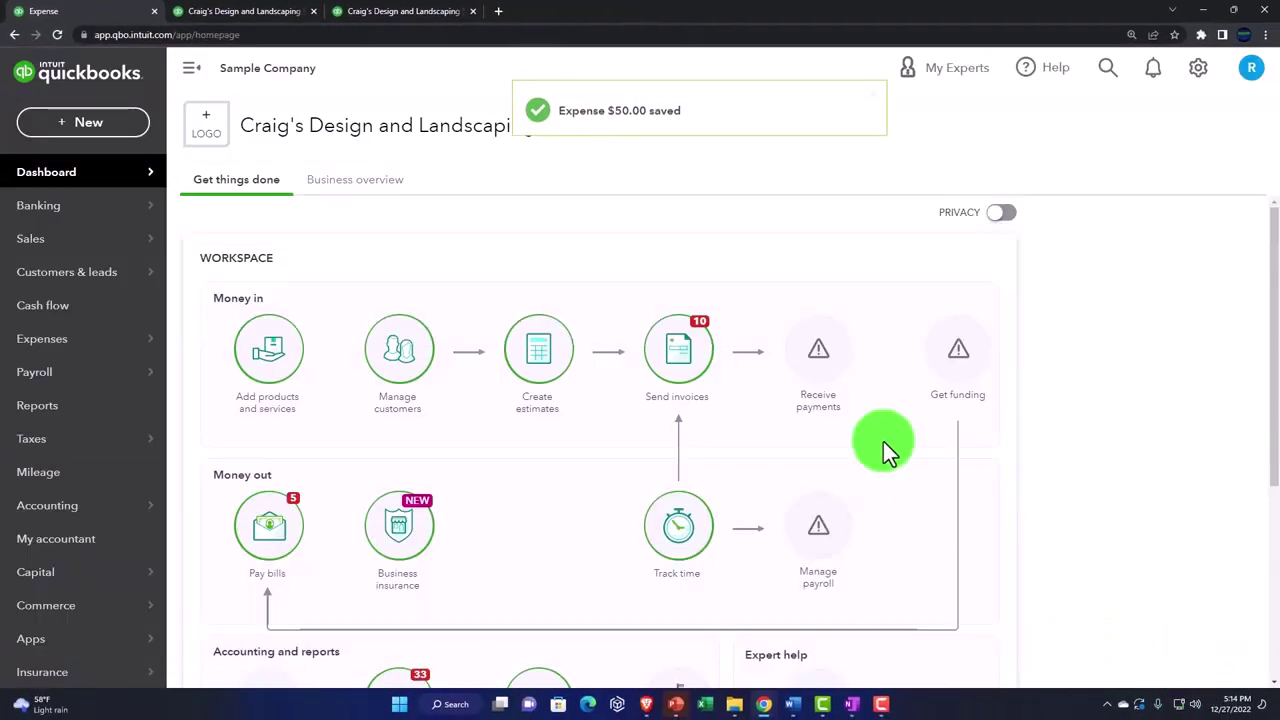
Rerun the balance sheet report to include the new credit card payment
click(243, 14)
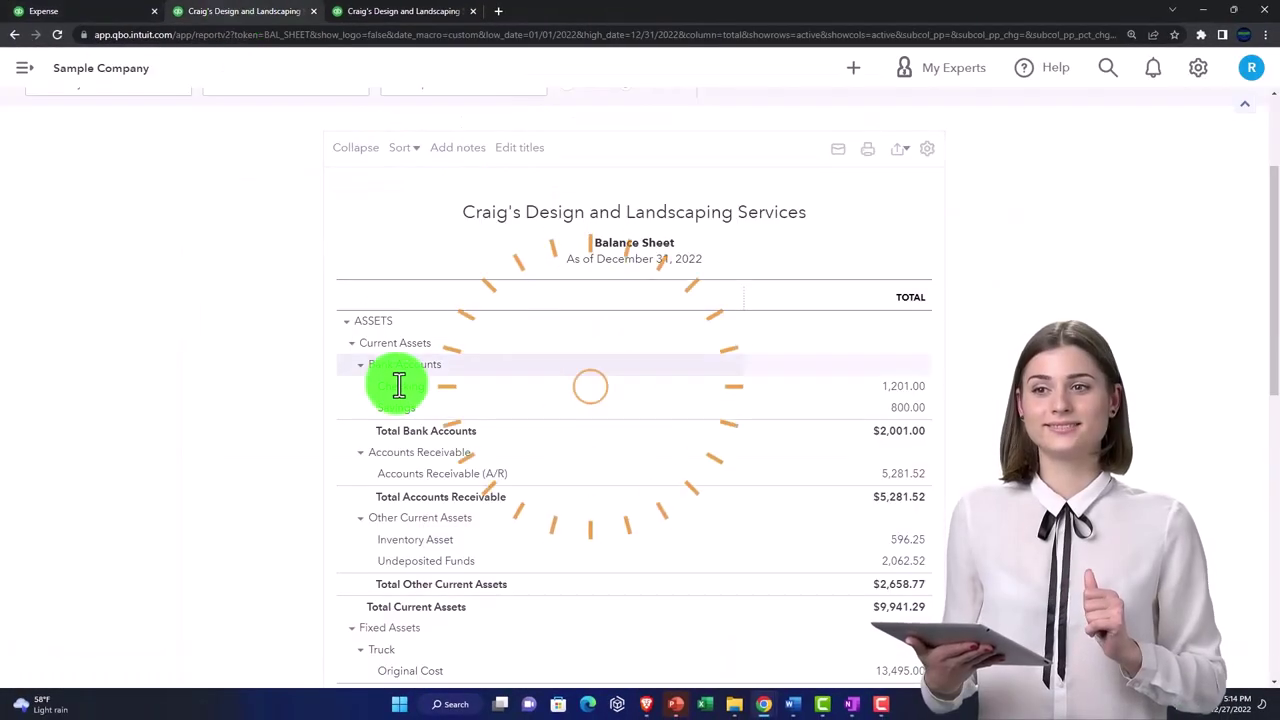
scroll(400, 386, up, 2)
click(766, 262)
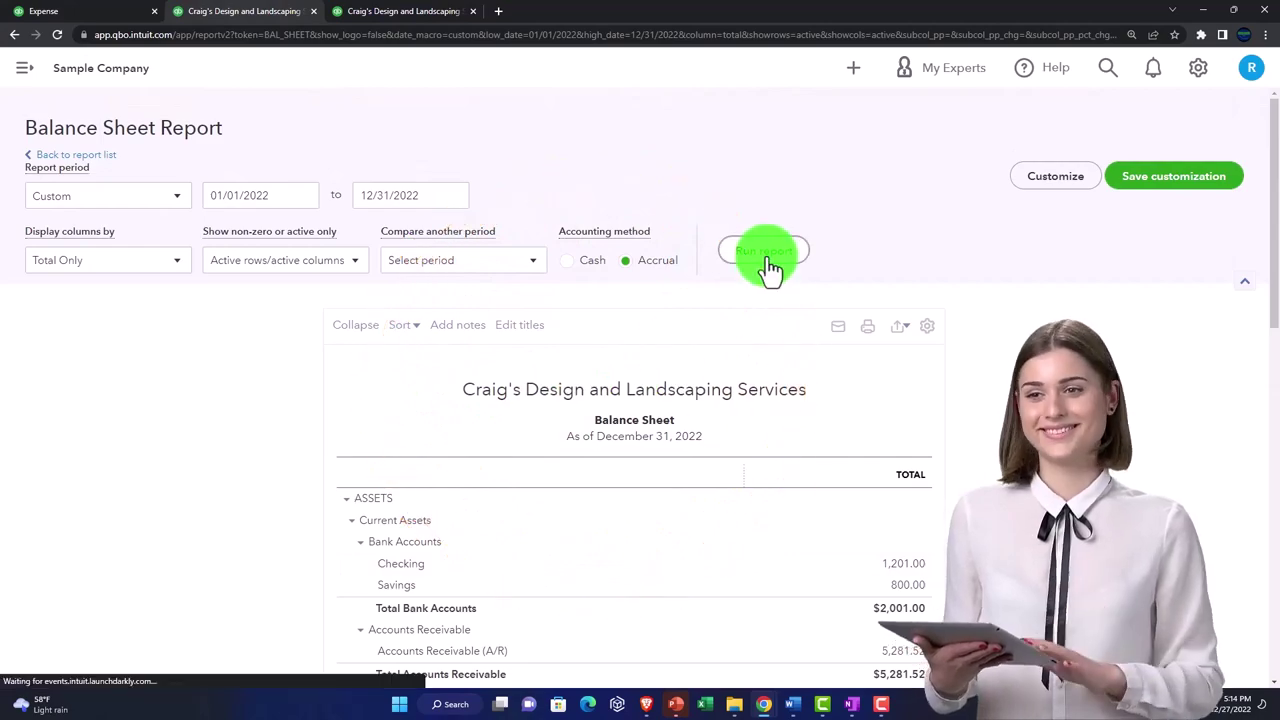
scroll(755, 320, down, 2)
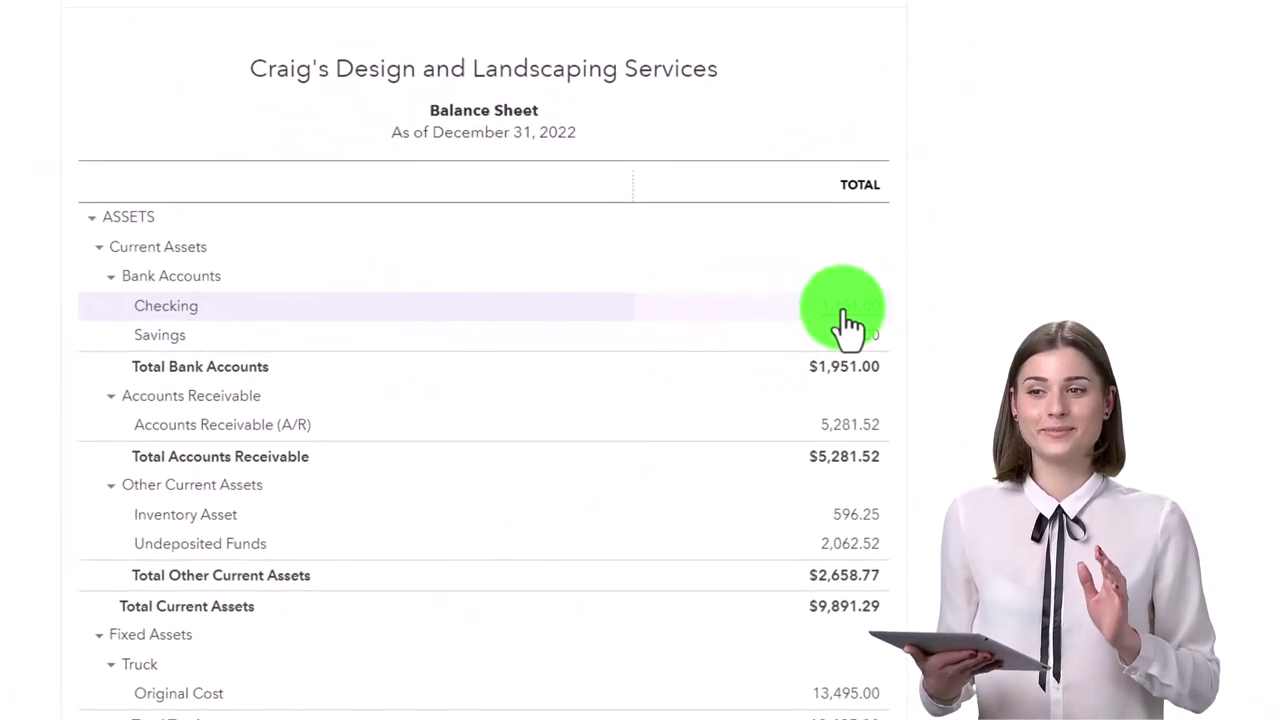
Examine the Checking account's transaction detail for the Mastercard payment and return to the balance sheet
click(843, 308)
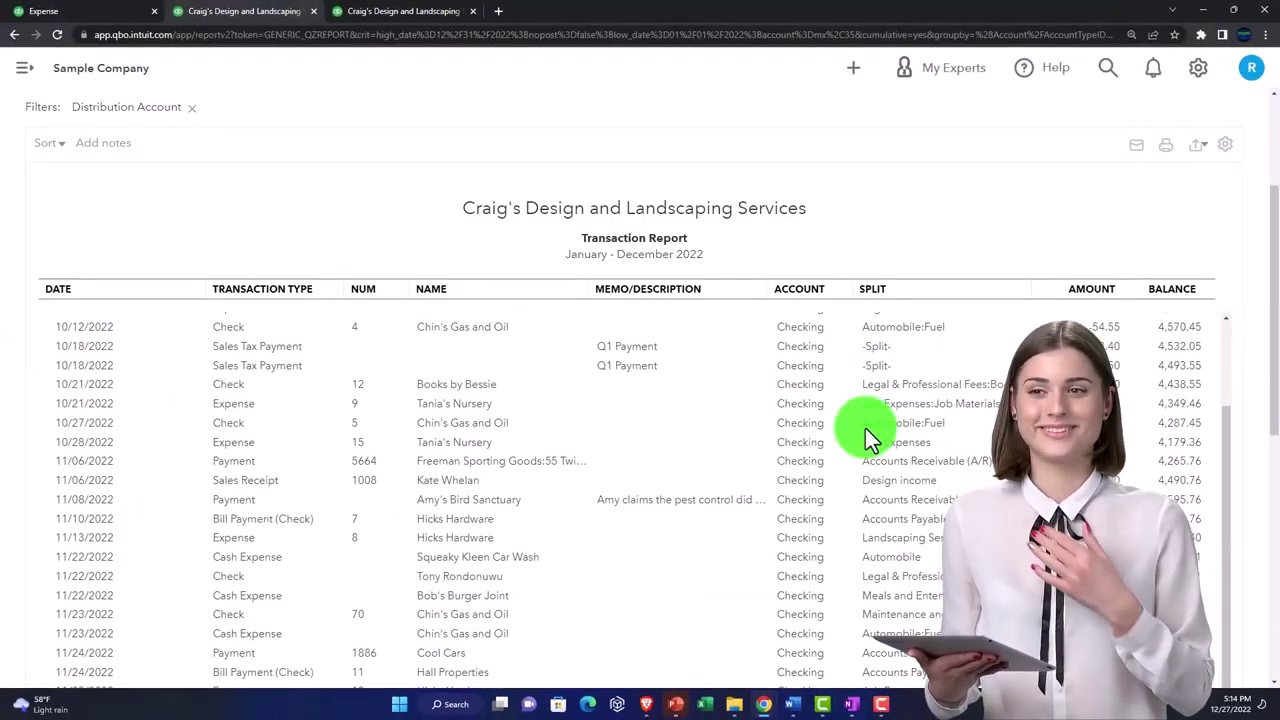
scroll(860, 440, down, 5)
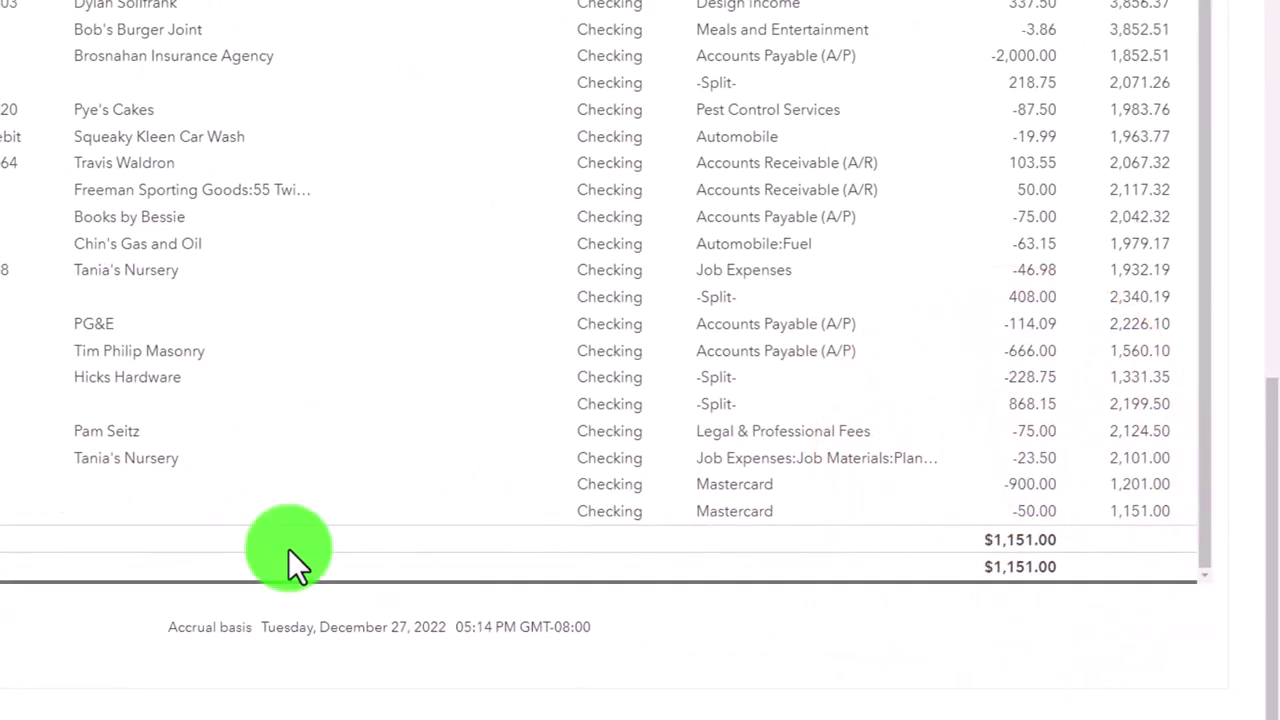
scroll(430, 512, up, 5)
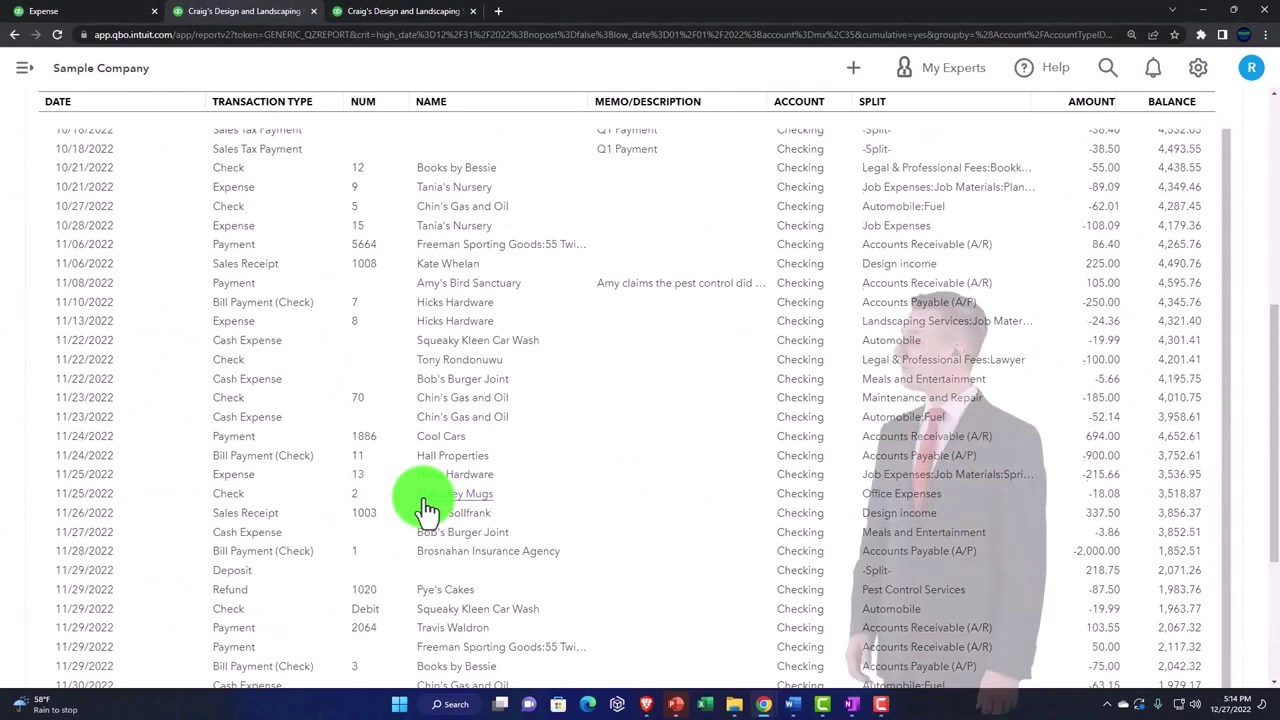
scroll(427, 510, up, 8)
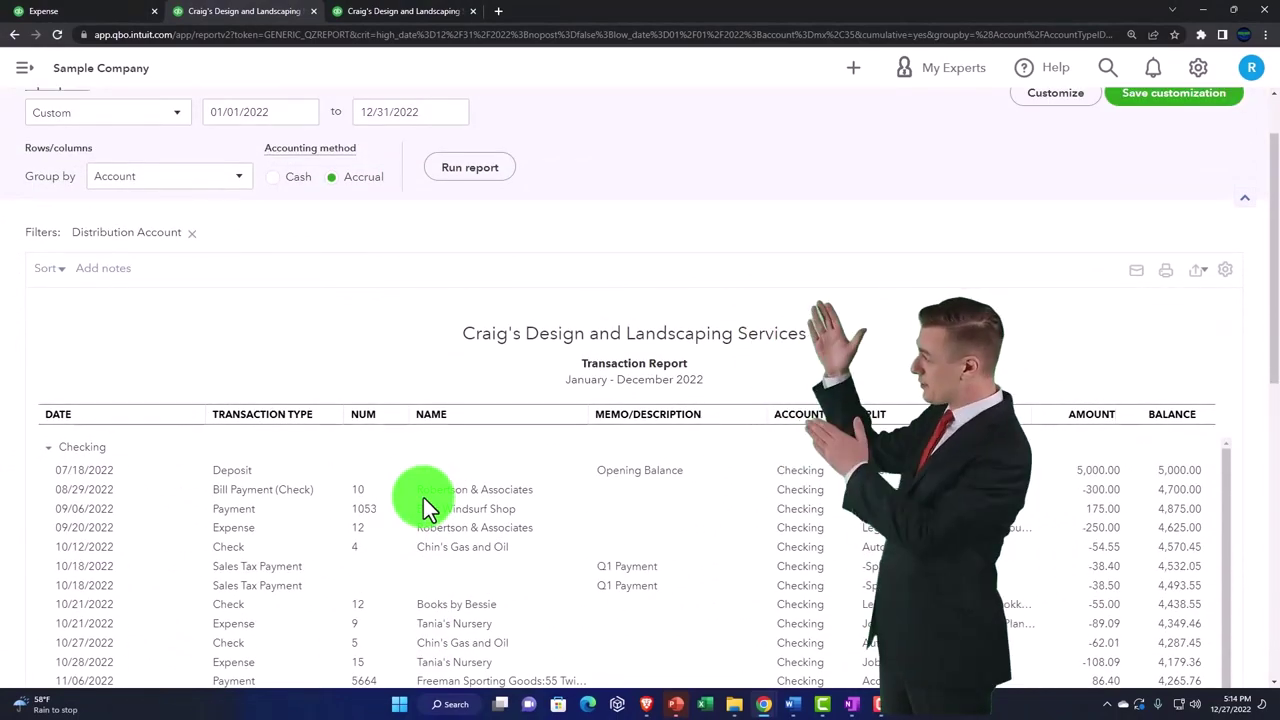
scroll(390, 505, up, 2)
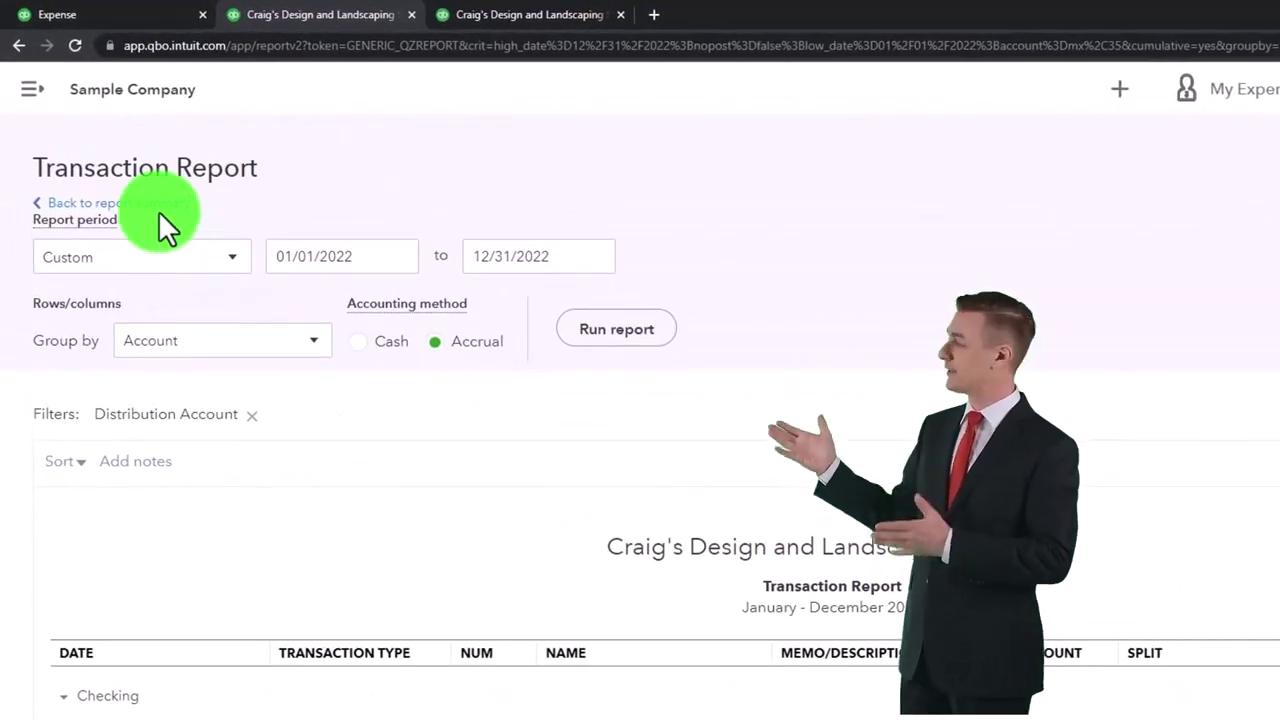
click(158, 206)
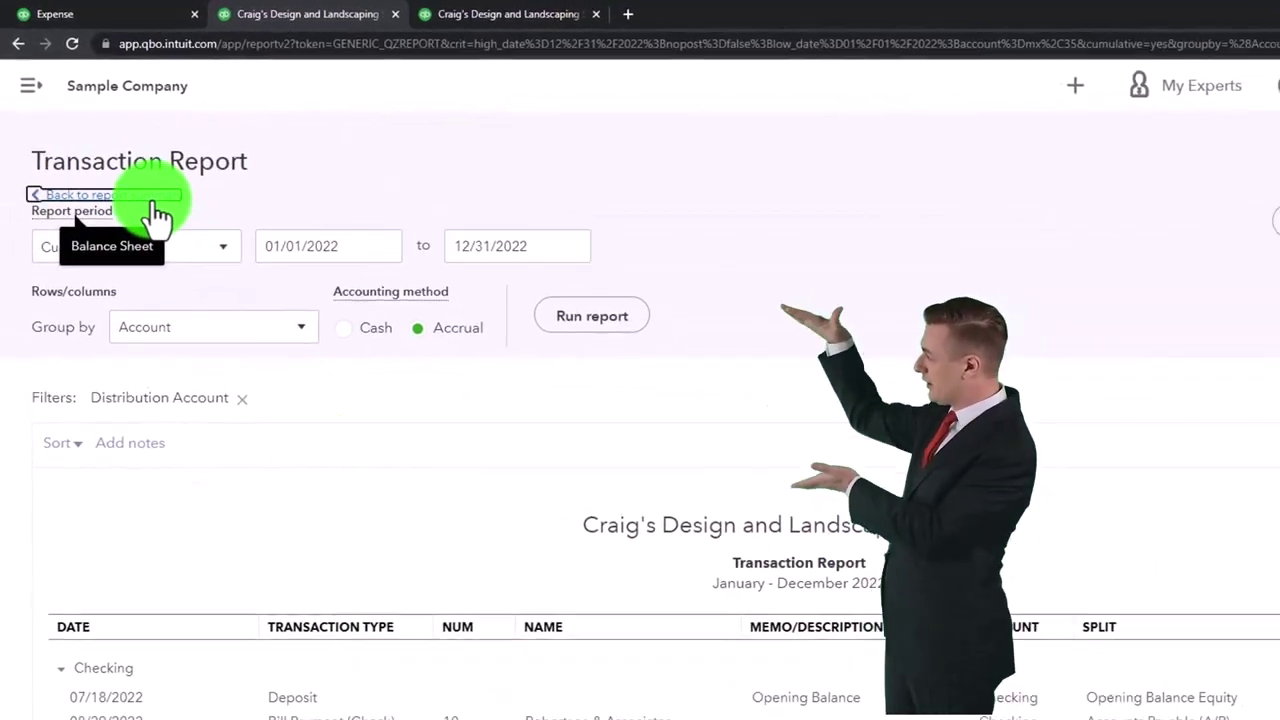
Open the transaction detail behind the balance sheet's Mastercard balance and examine how the payment expense is recorded
scroll(497, 428, down, 3)
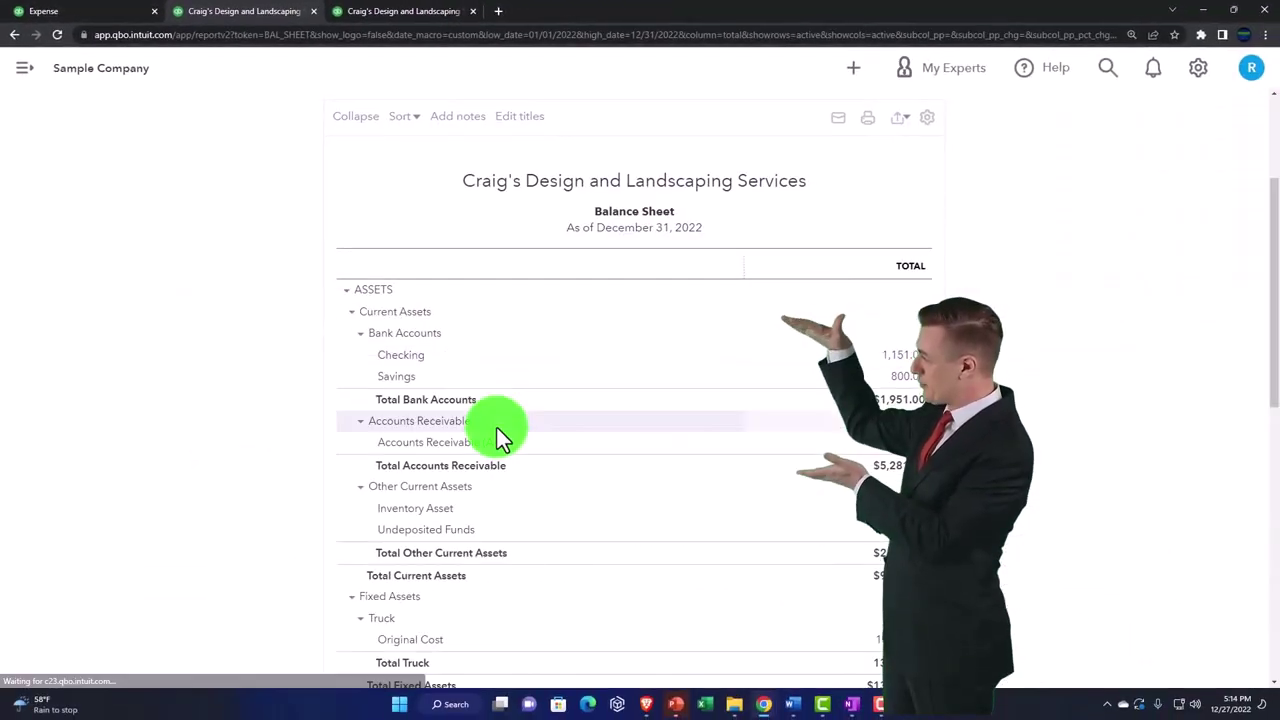
scroll(497, 428, down, 3)
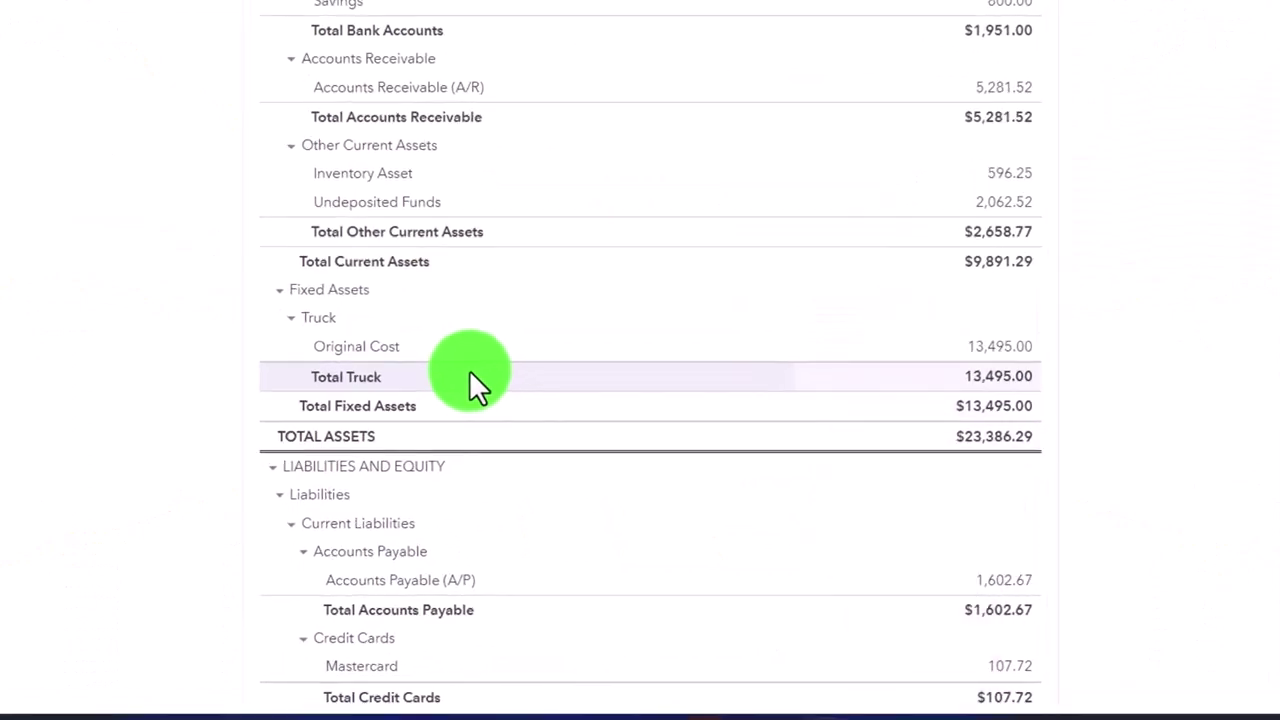
scroll(471, 373, down, 3)
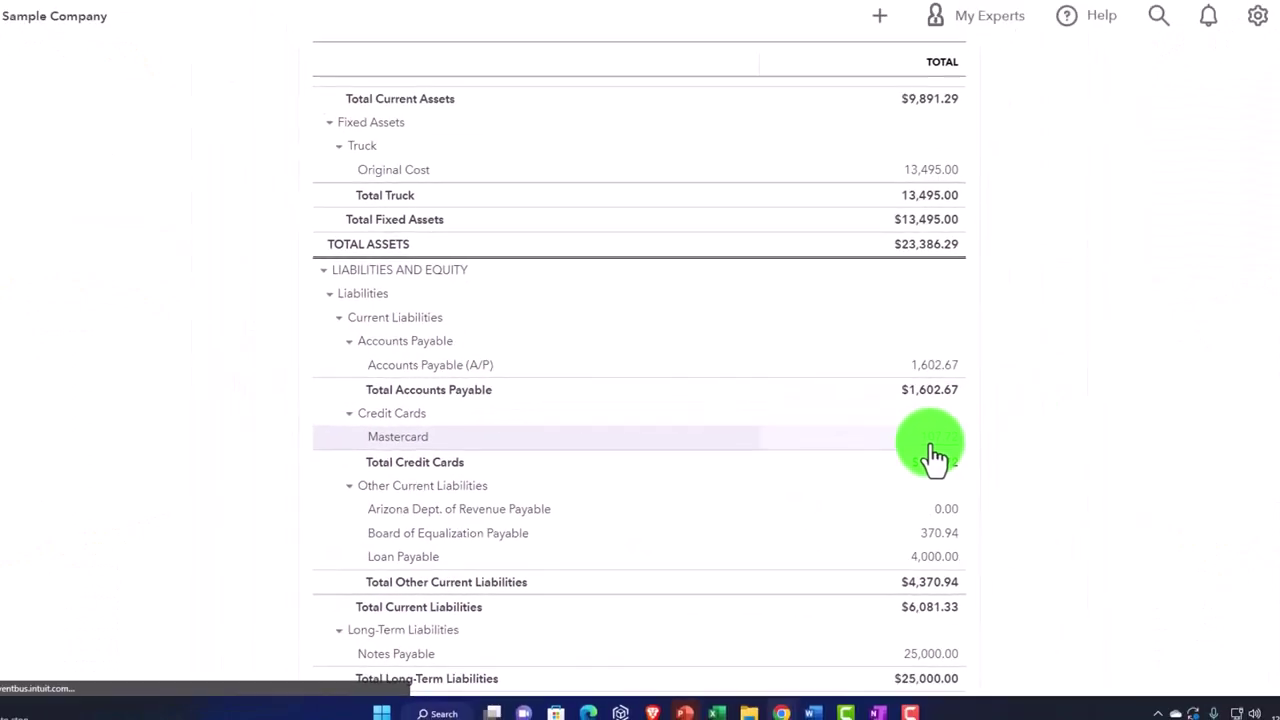
click(932, 442)
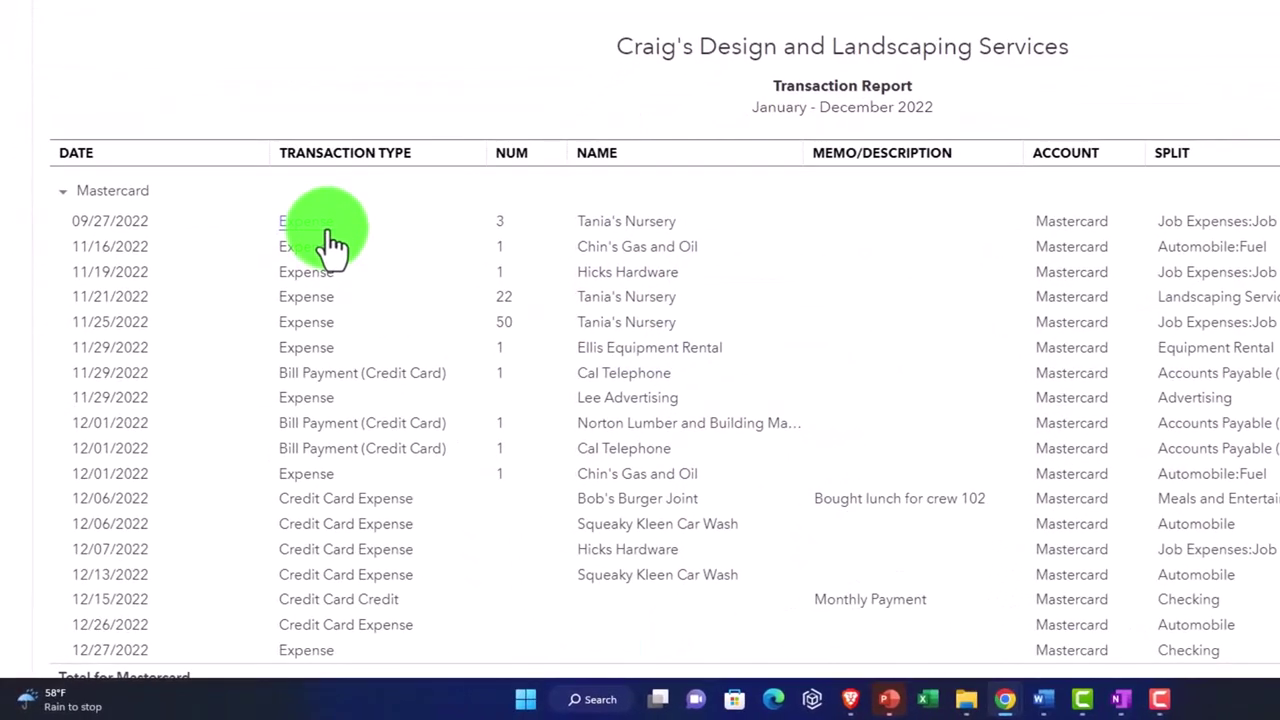
scroll(330, 245, down, 3)
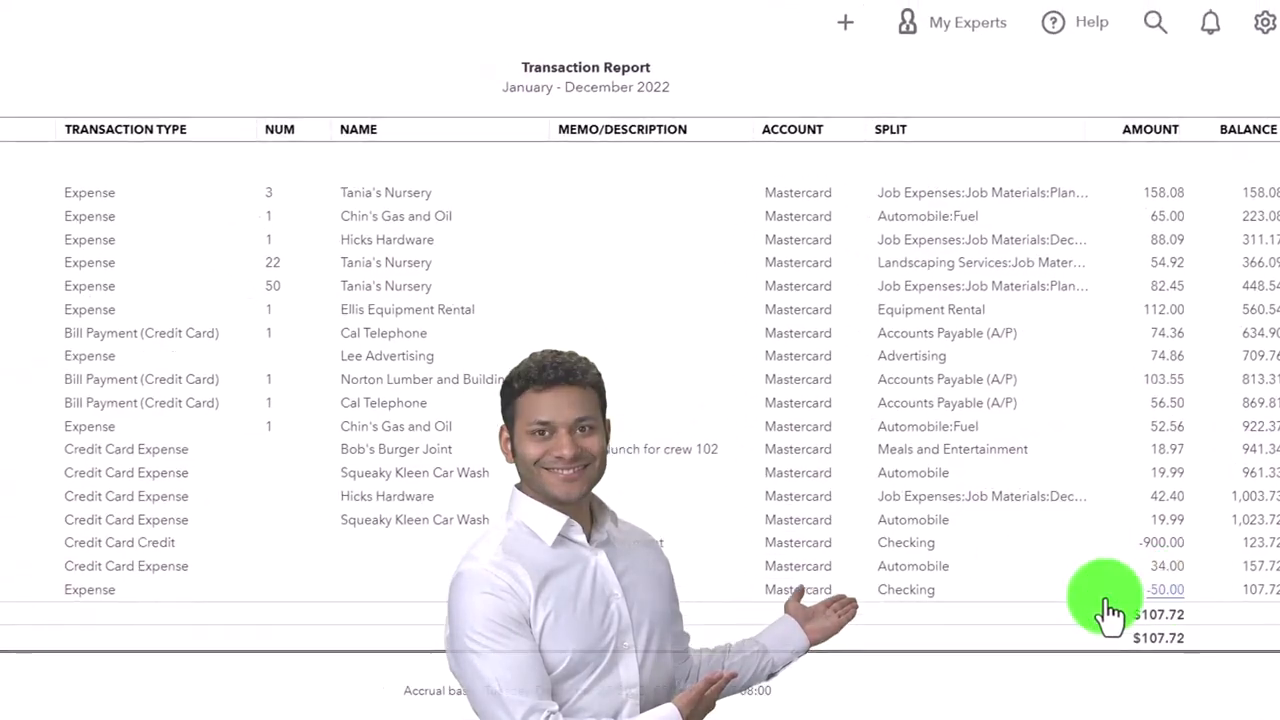
scroll(500, 575, up, 3)
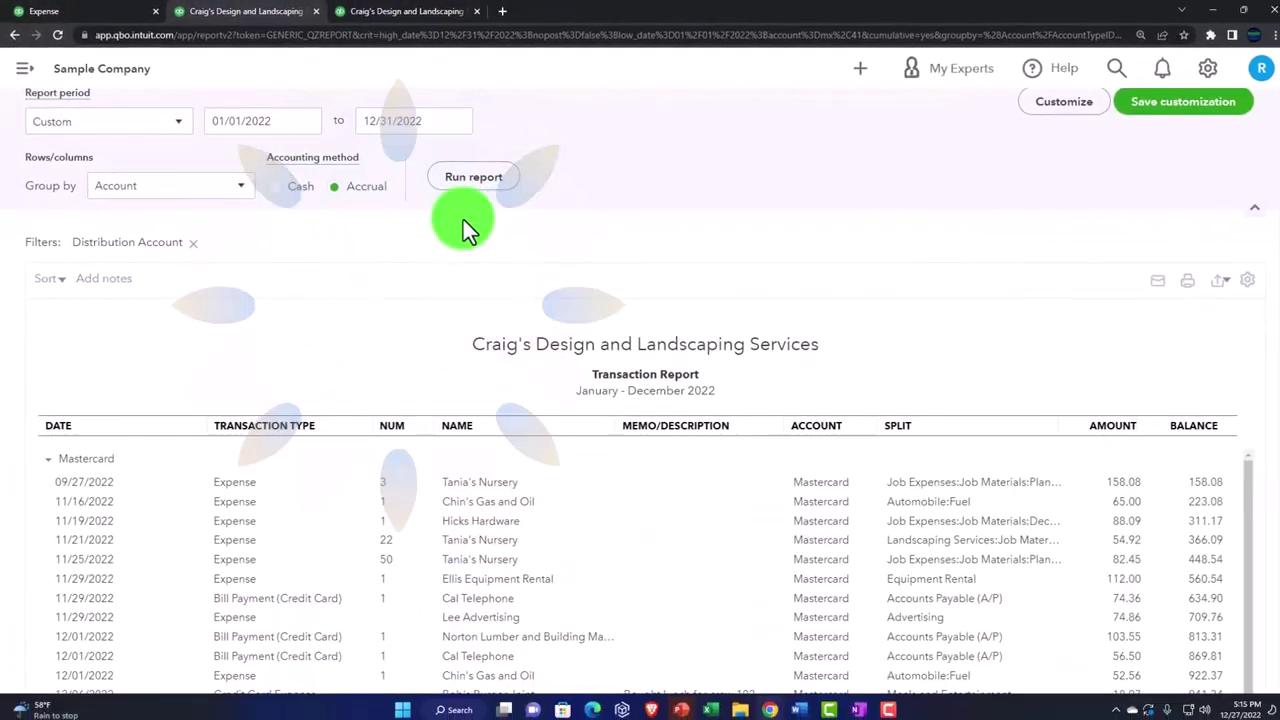
Examine the rest of the Mastercard transaction report, and return to the balance sheet to review the Checking balance
scroll(466, 314, down, 2)
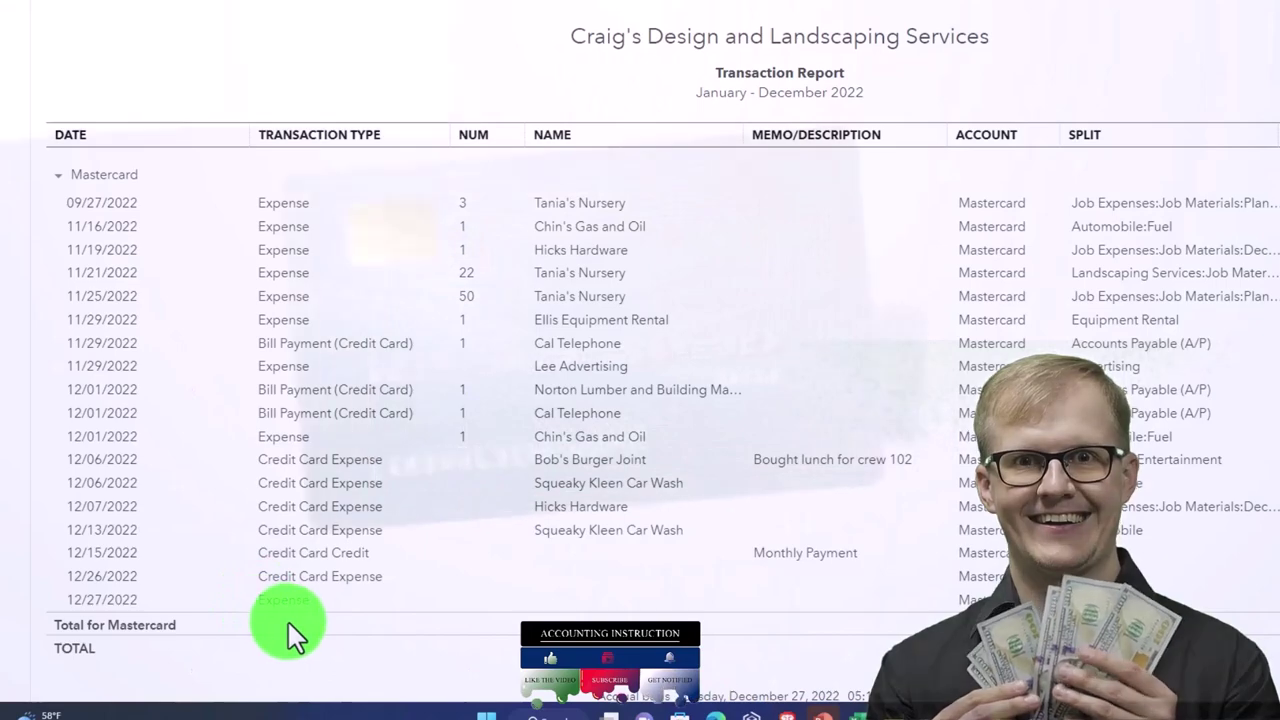
scroll(285, 610, up, 5)
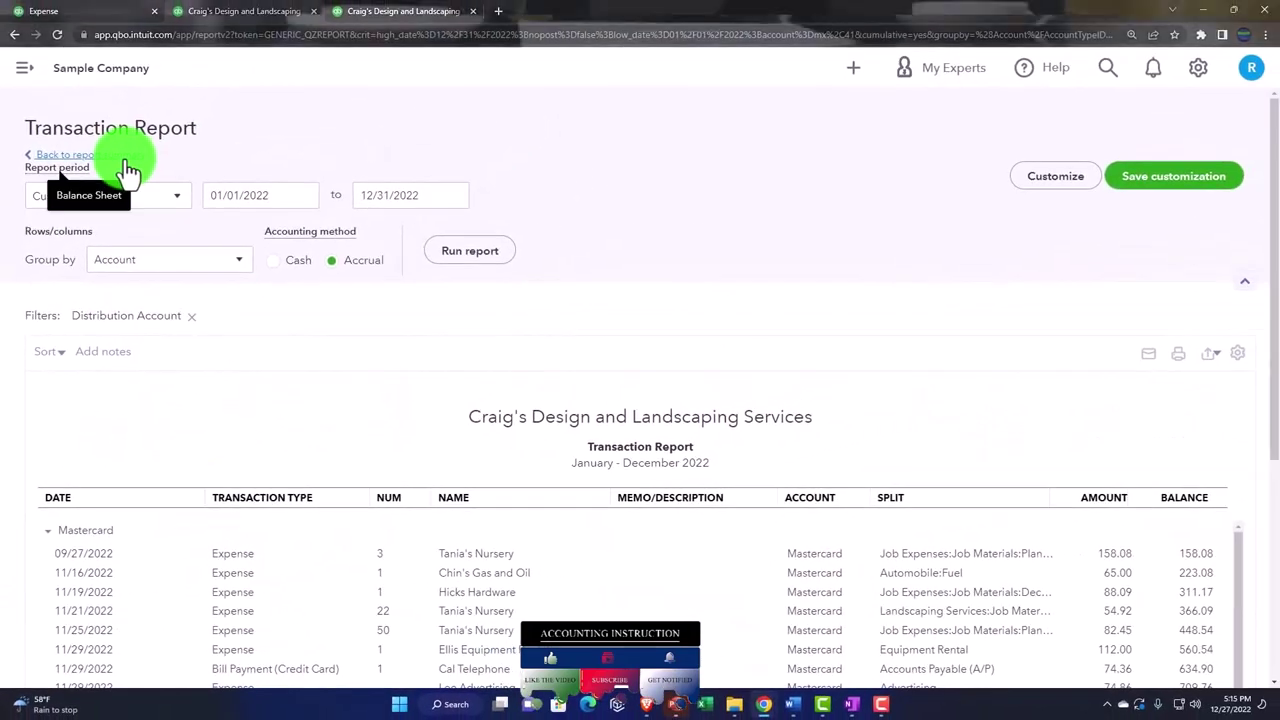
click(125, 162)
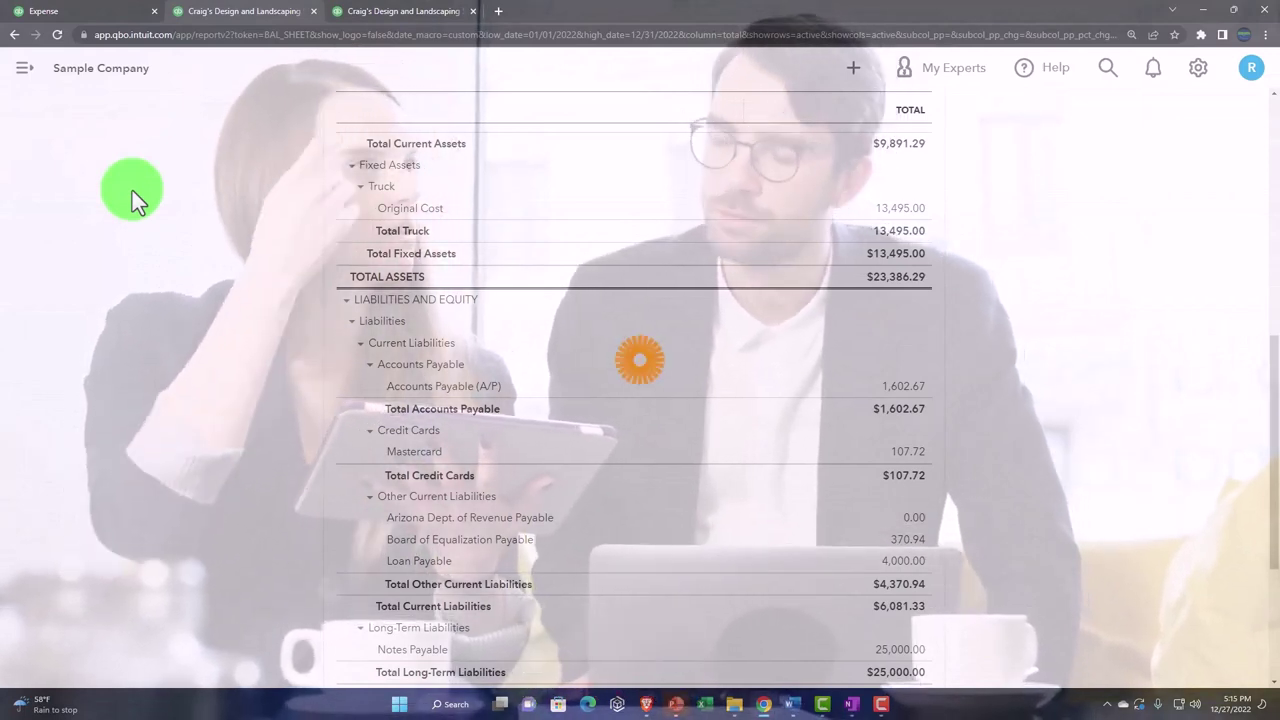
scroll(132, 190, up, 2)
scroll(132, 190, up, 2)
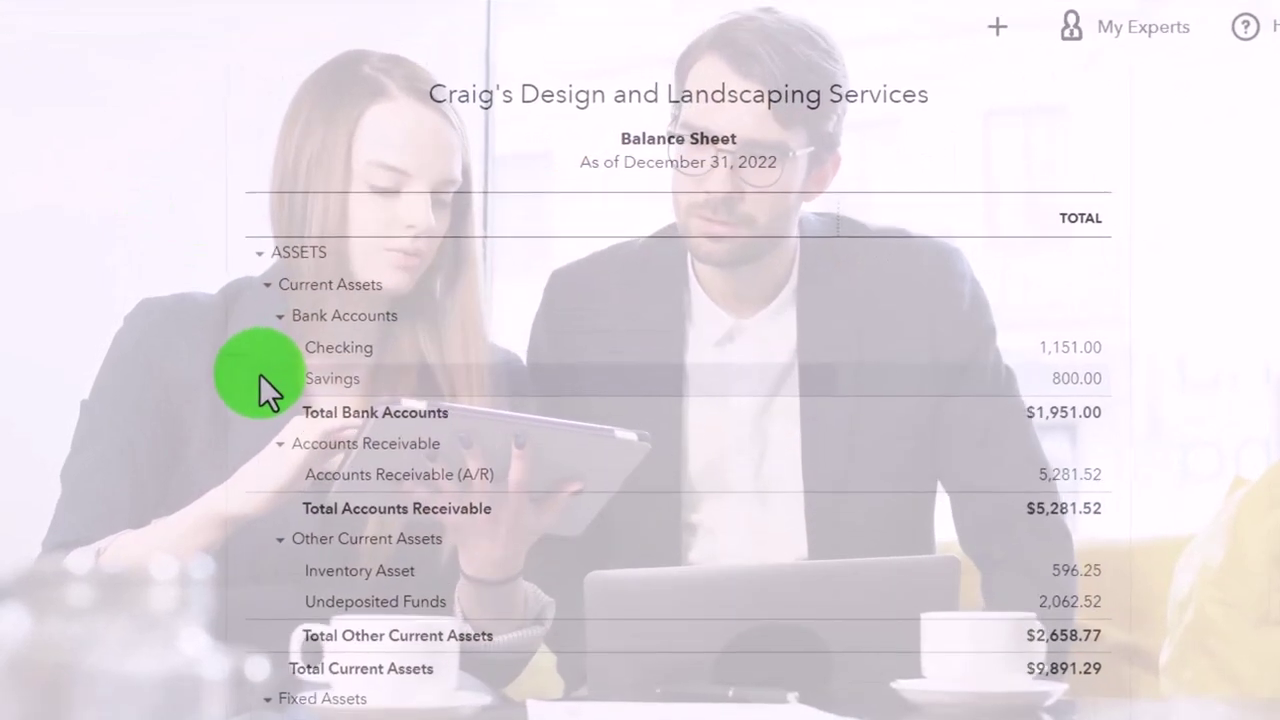
click(256, 377)
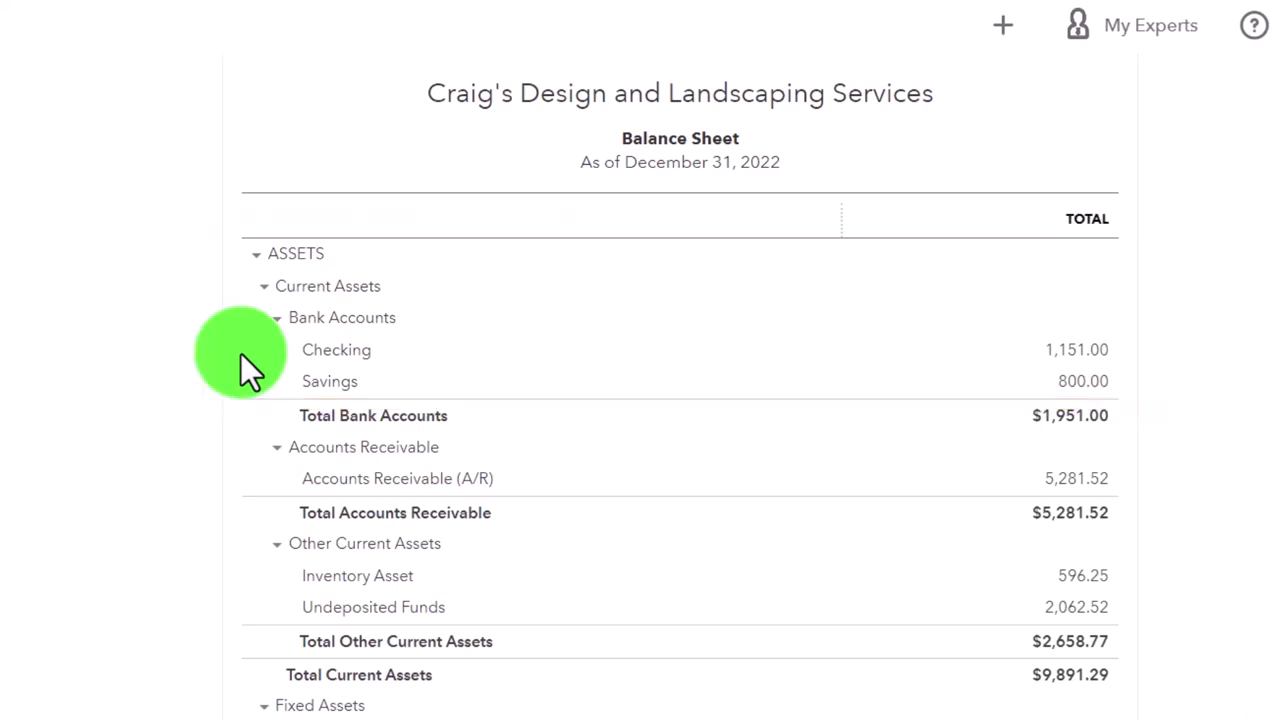
Record a transfer of 30.00 from Checking to Mastercard, and save and close the transfer form
click(100, 20)
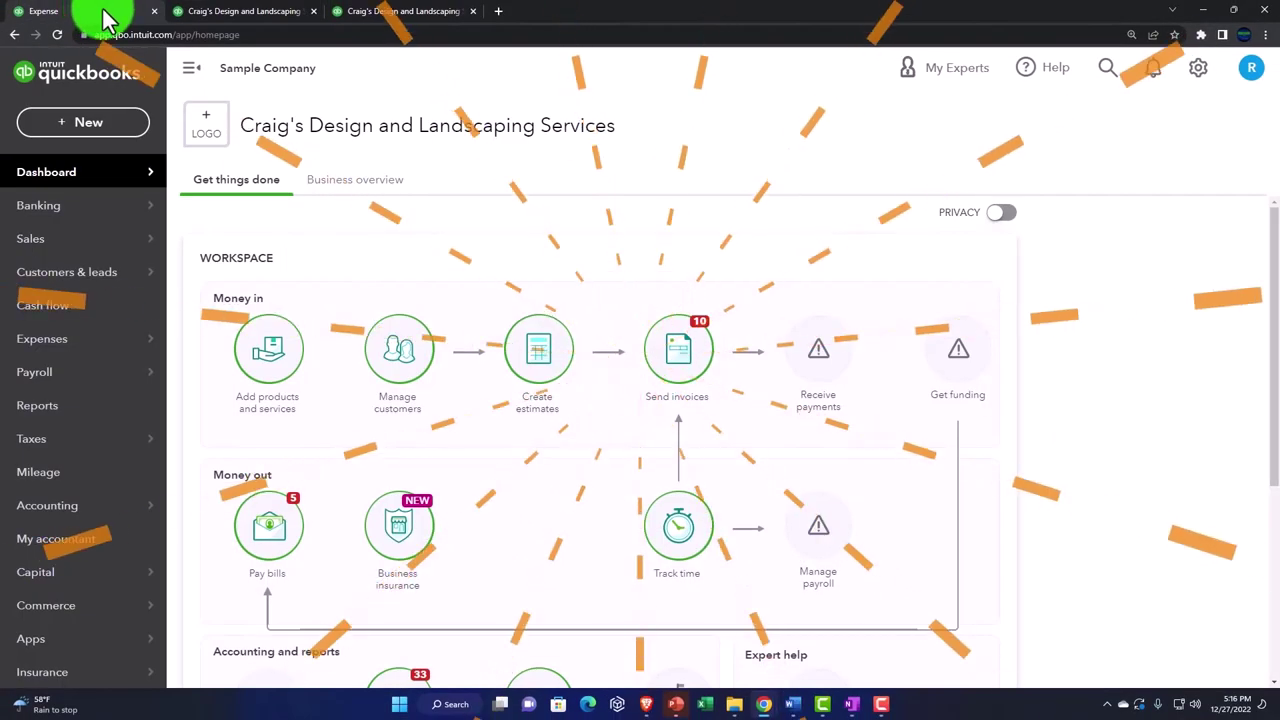
click(98, 128)
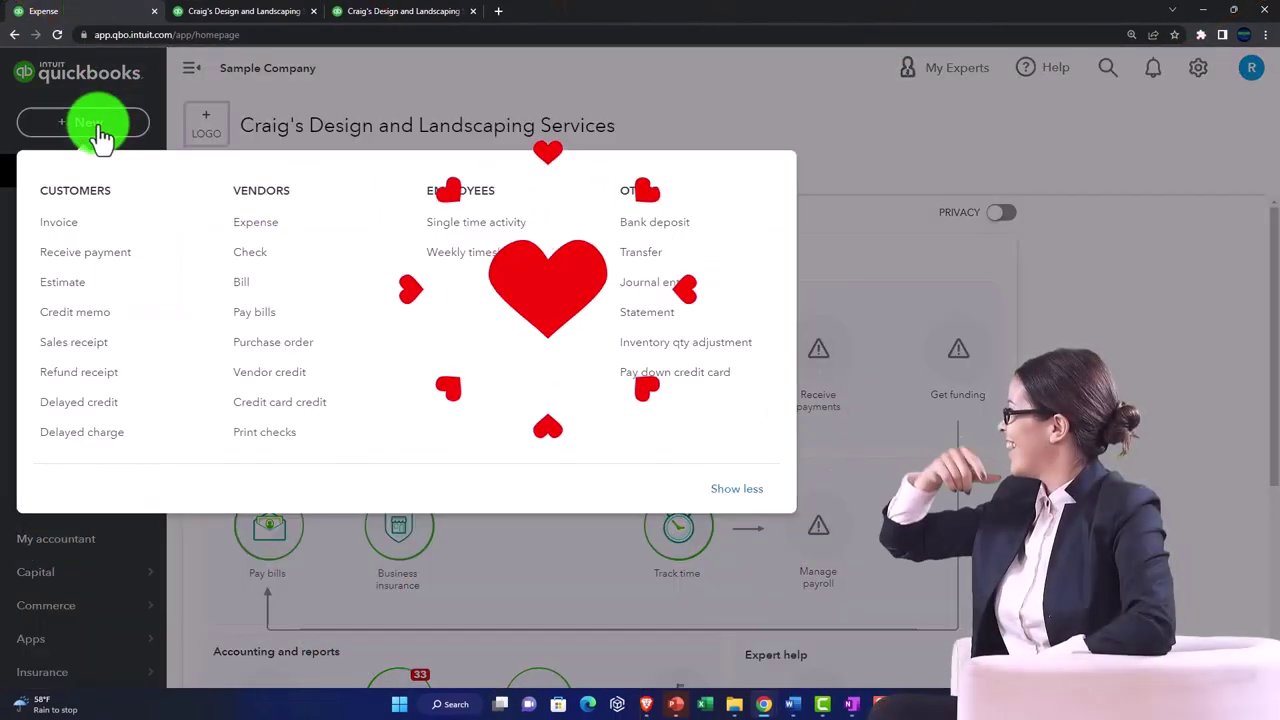
click(648, 262)
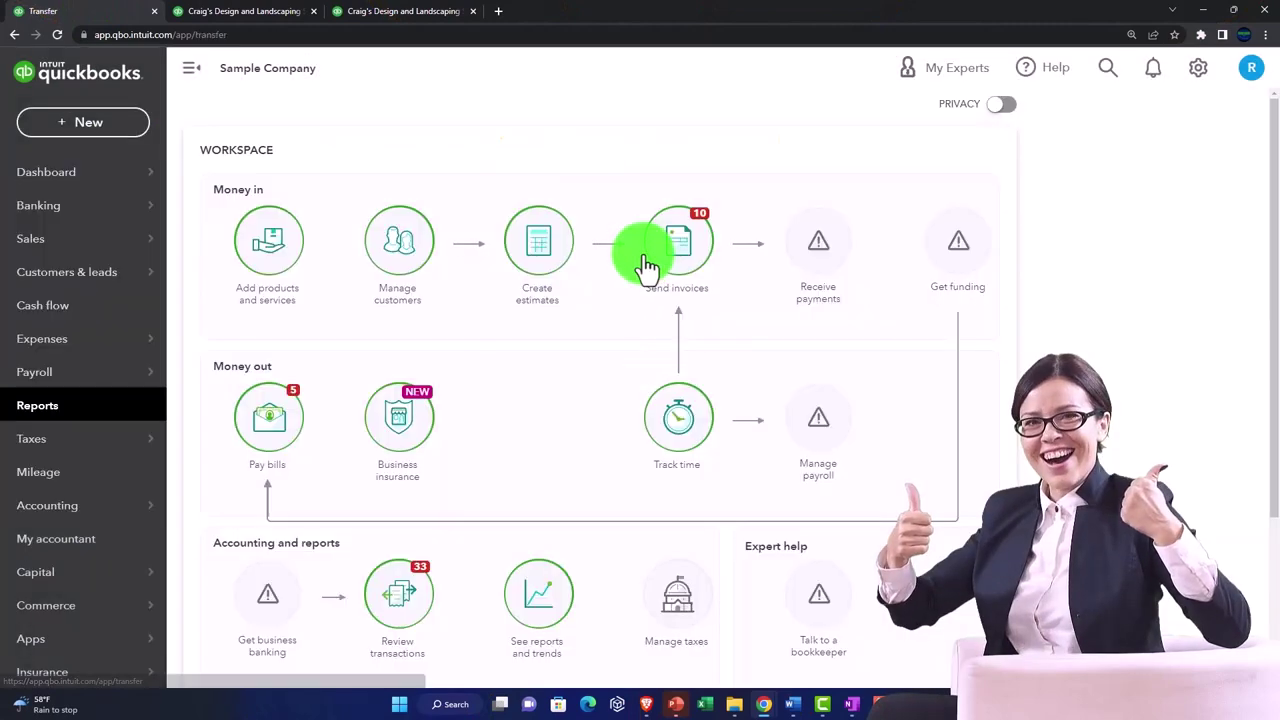
click(267, 242)
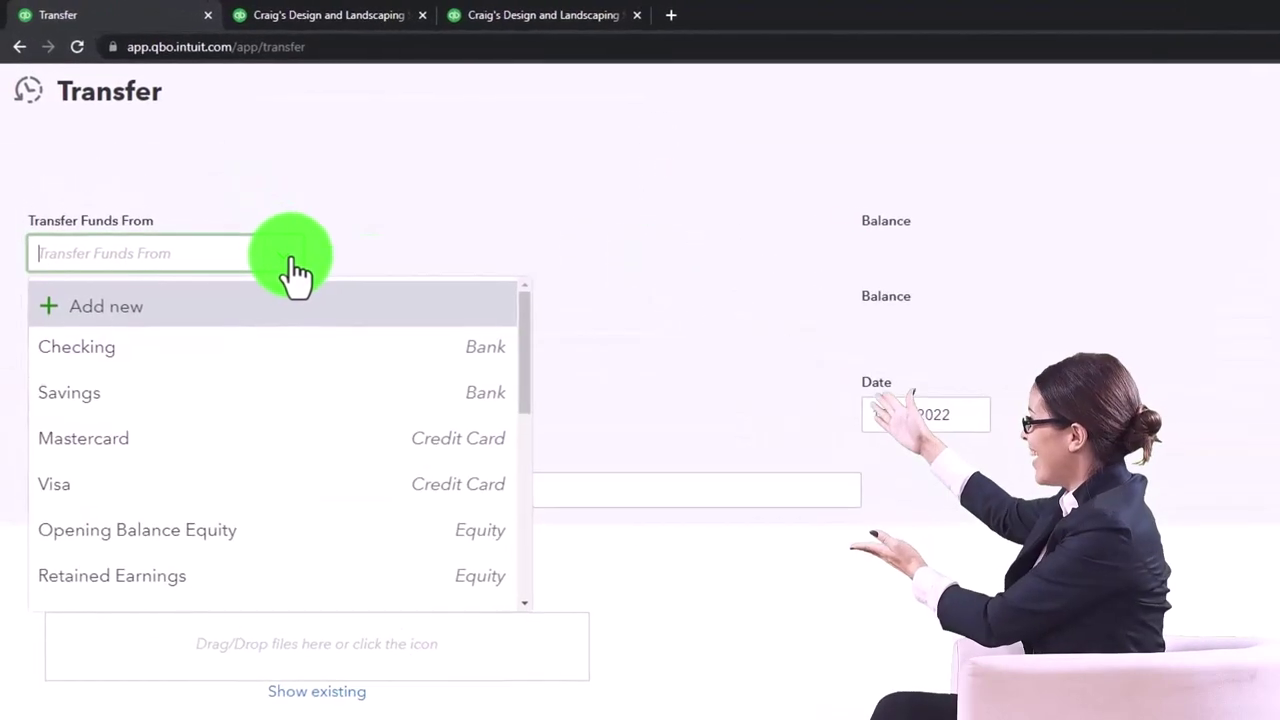
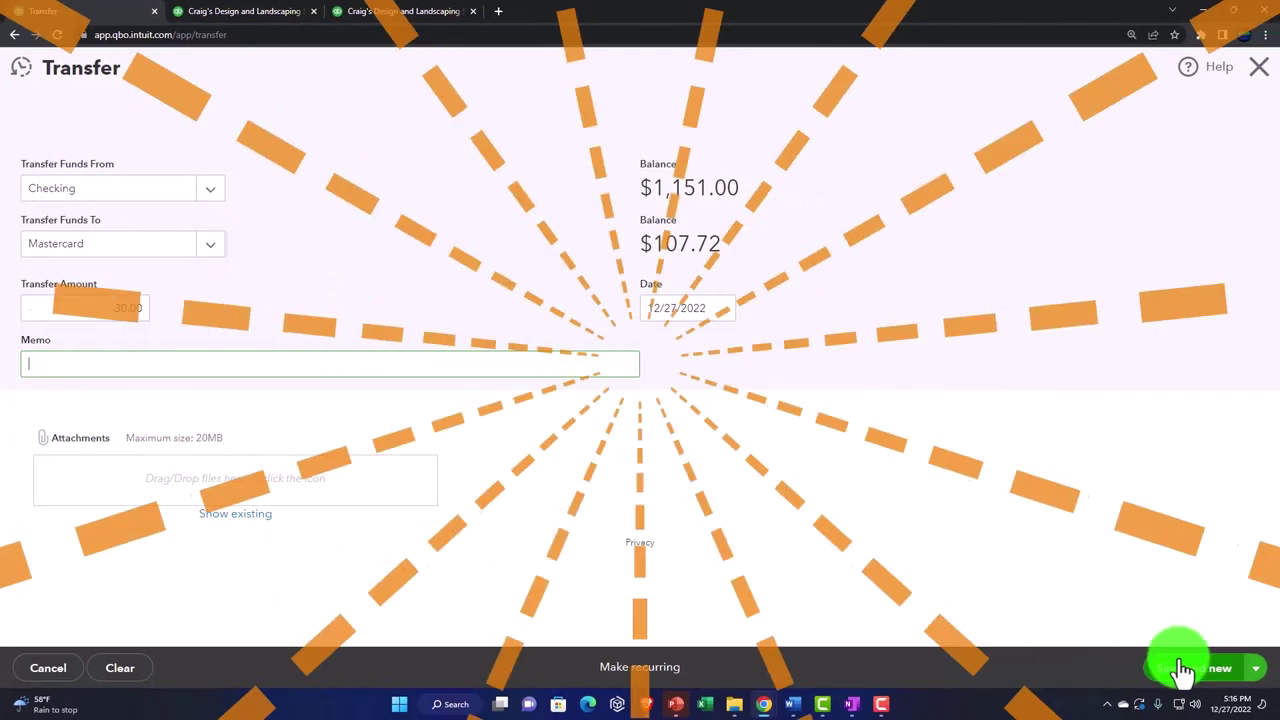
click(1190, 670)
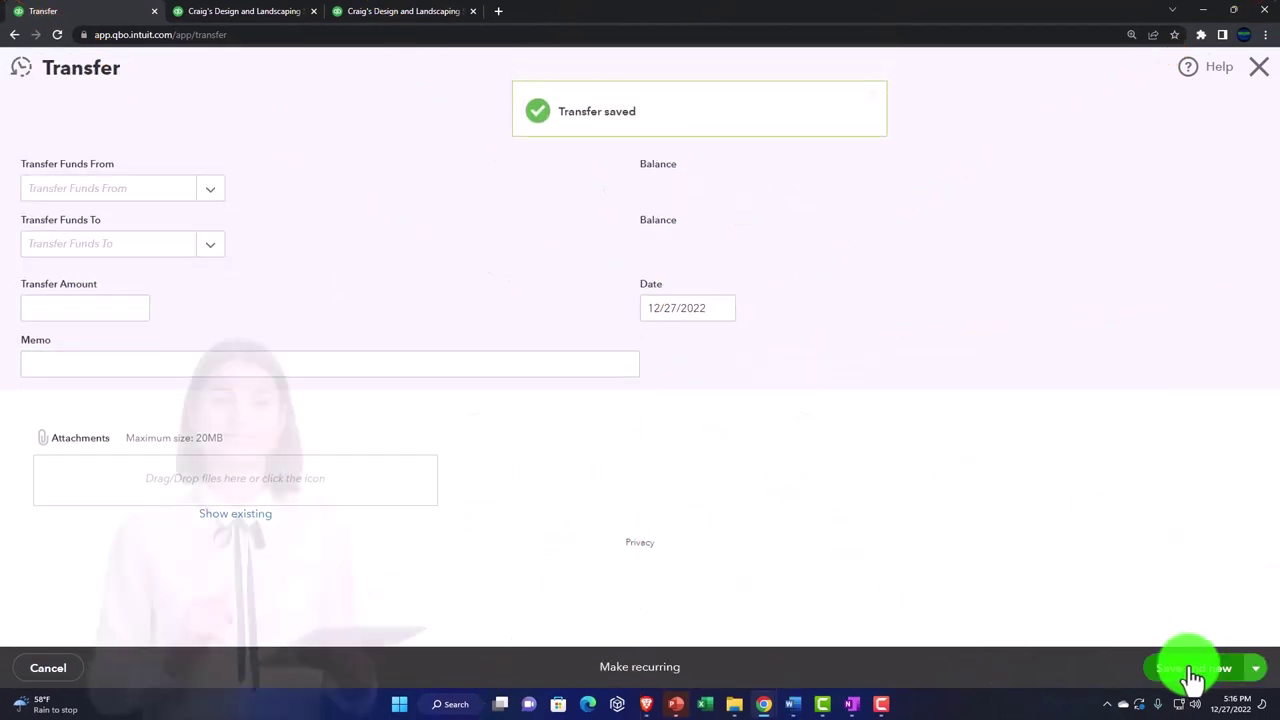
click(1263, 72)
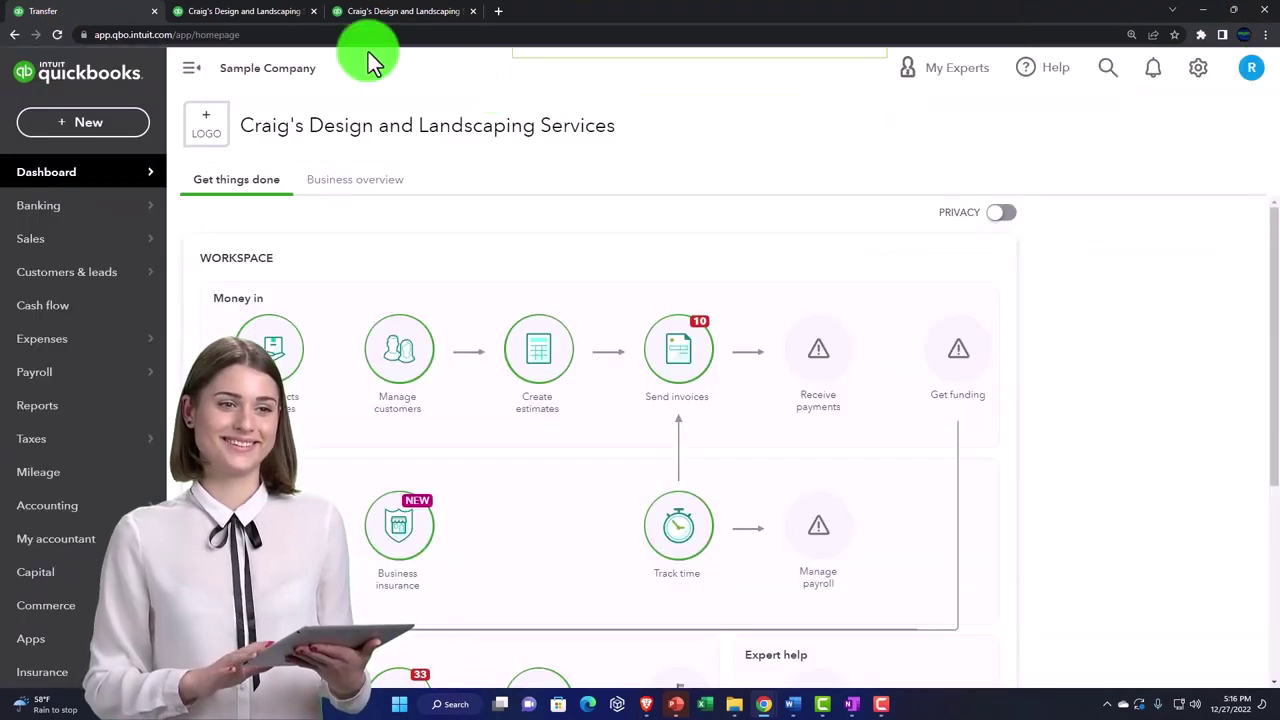
Rerun the balance sheet report to include the new transfer to the credit card
click(235, 25)
scroll(285, 300, up, 3)
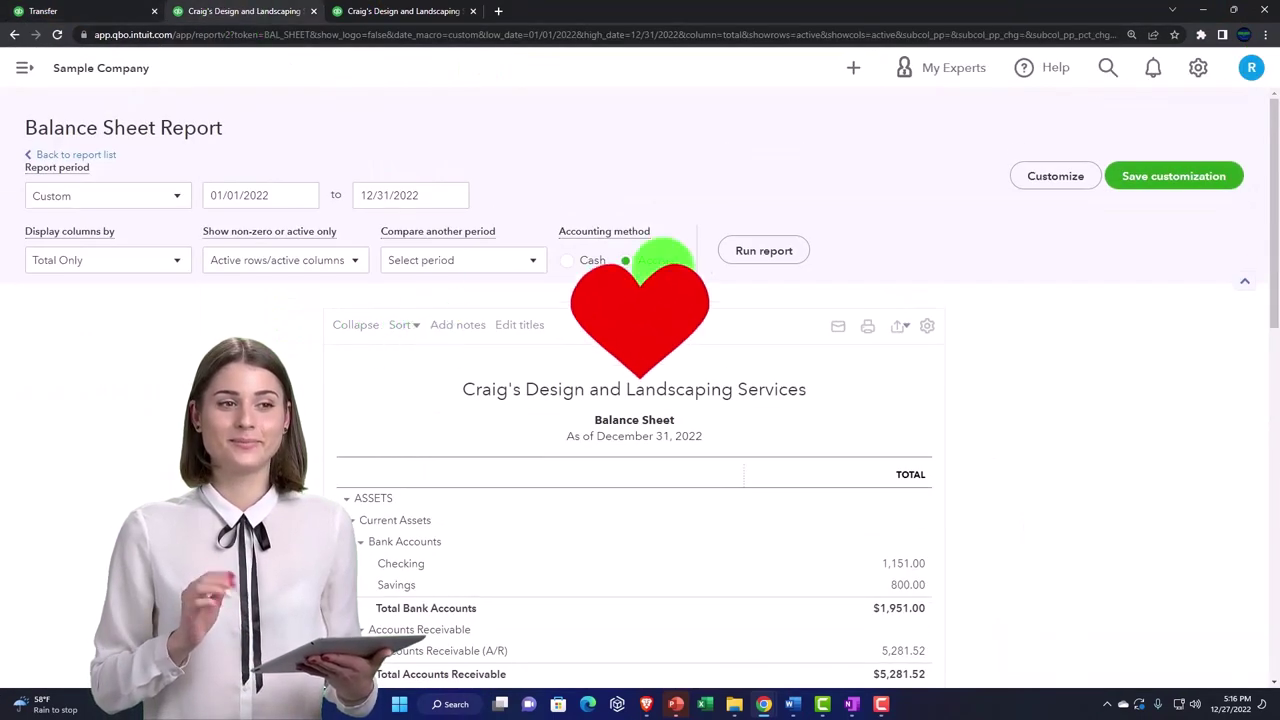
click(752, 252)
scroll(587, 364, down, 3)
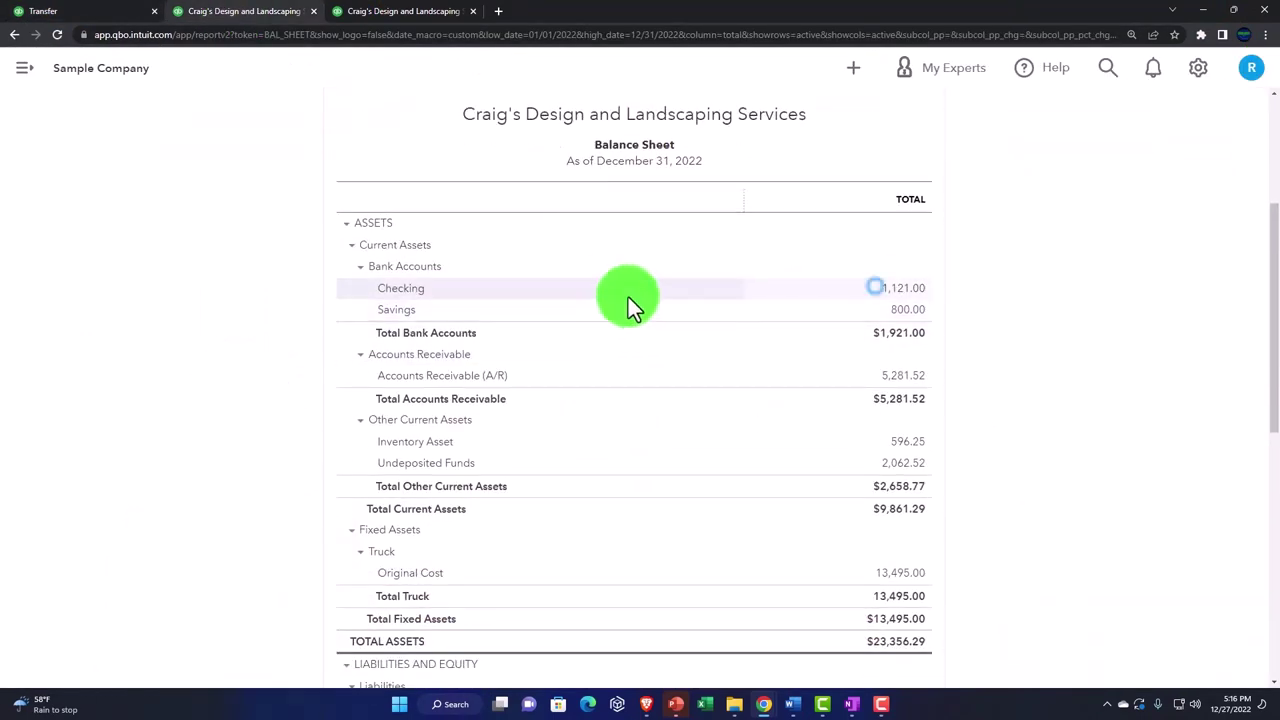
Examine how the transfer is recorded in the Checking account's transaction detail, and return to the balance sheet
click(877, 285)
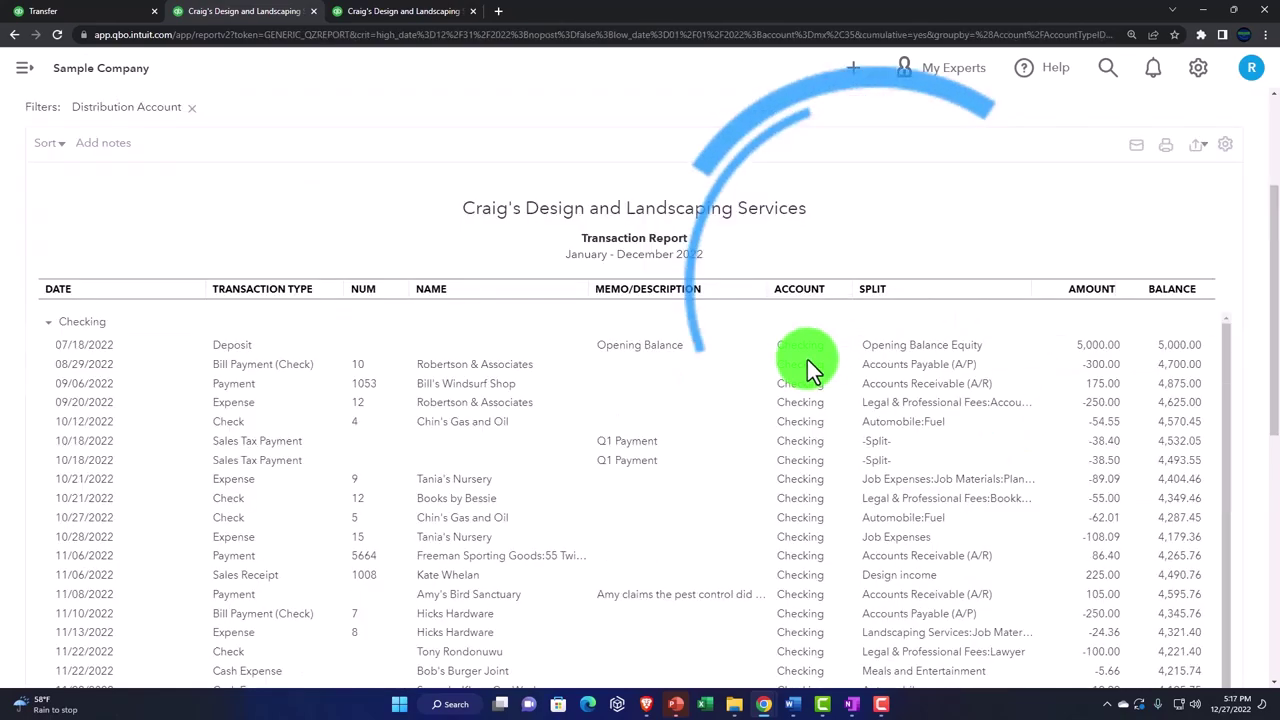
scroll(575, 417, down, 10)
scroll(460, 495, down, 2)
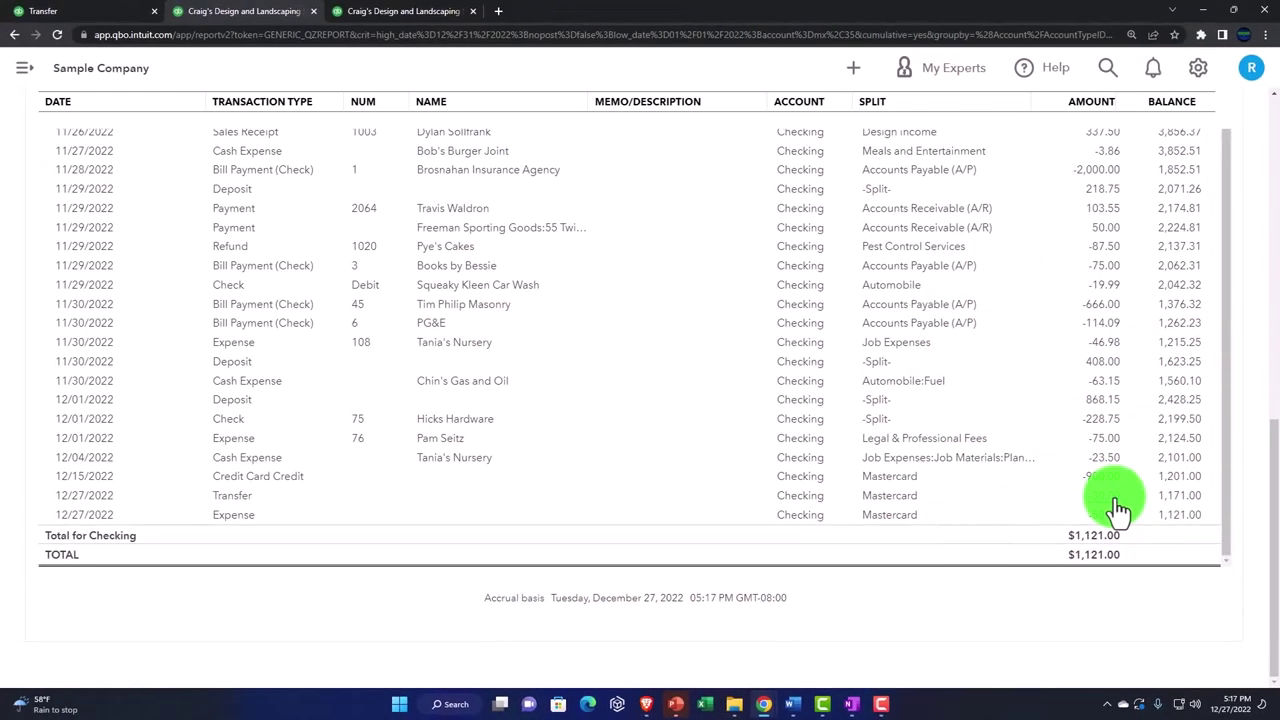
scroll(630, 430, up, 10)
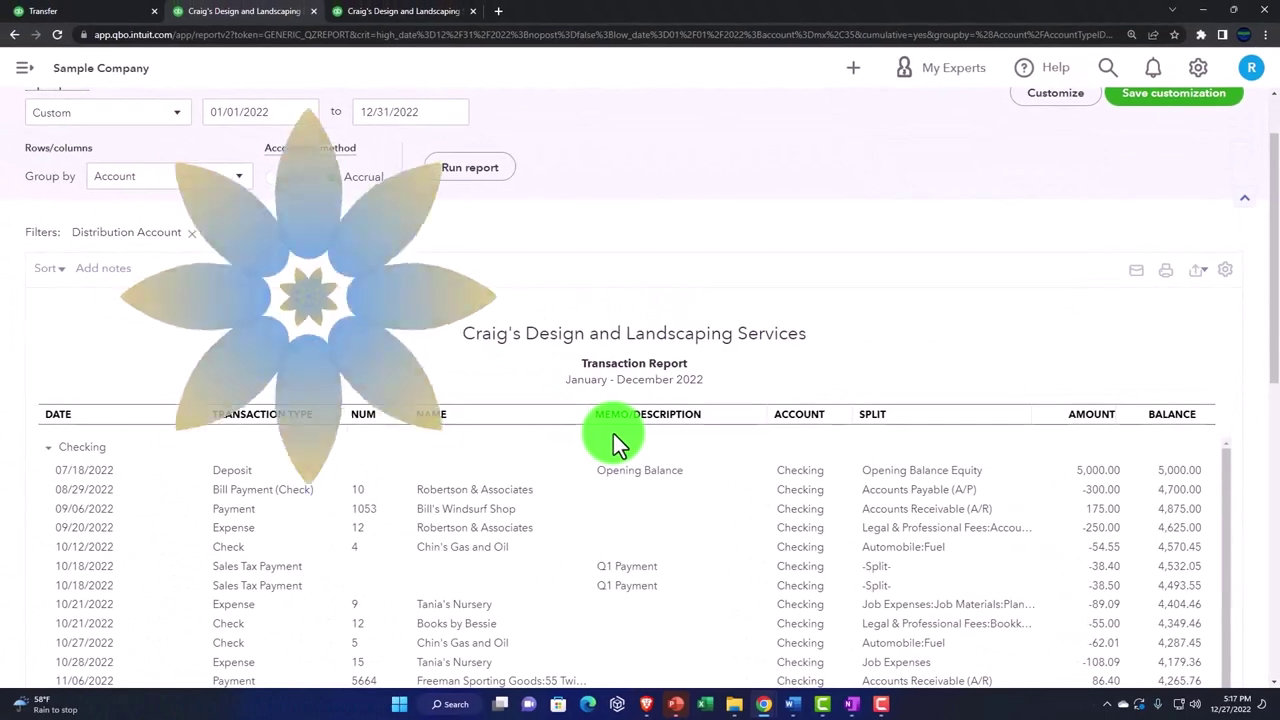
scroll(275, 432, up, 2)
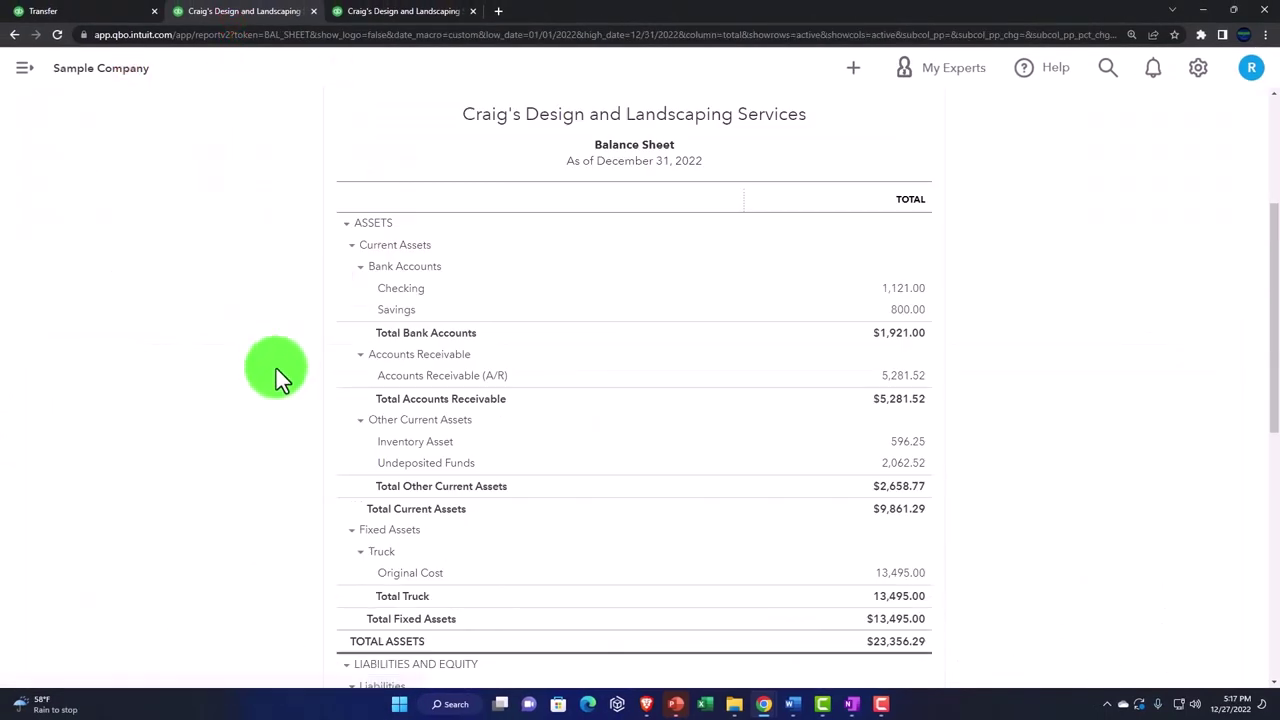
Open the transaction detail behind the balance sheet's Mastercard balance and examine the transfer entry from Checking
scroll(236, 410, down, 6)
scroll(236, 410, down, 2)
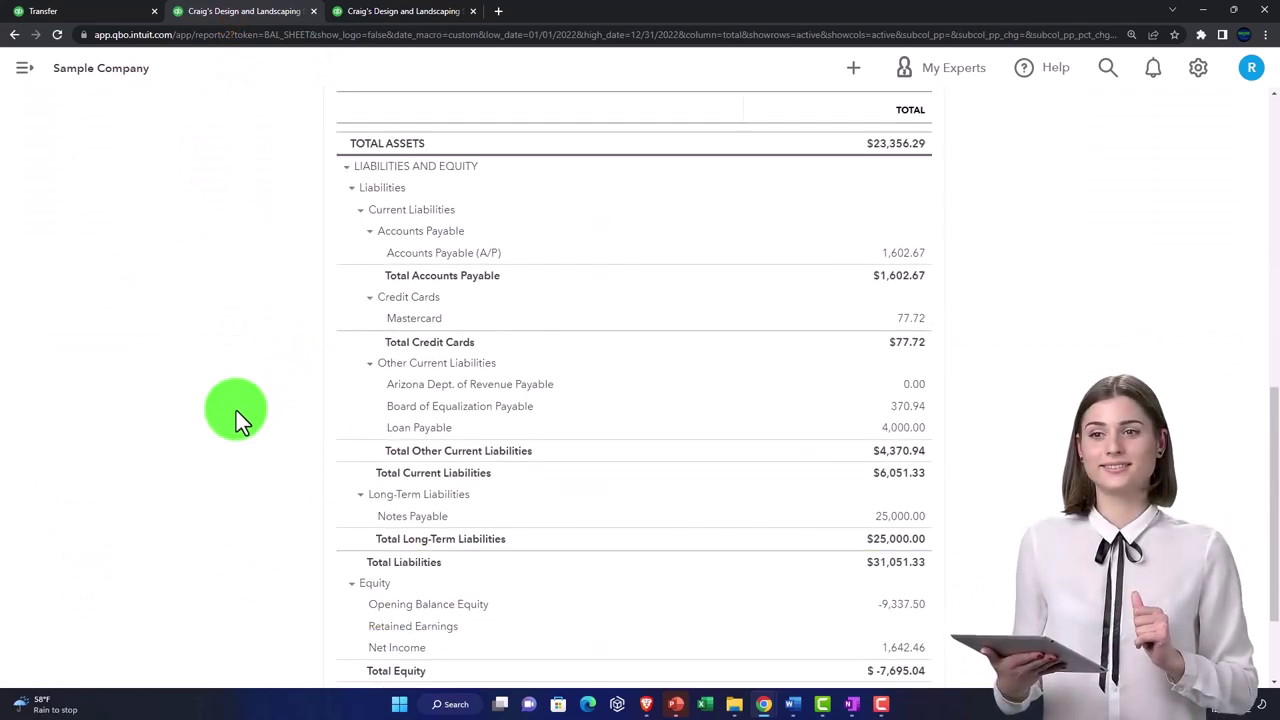
scroll(277, 443, down, 3)
scroll(258, 462, up, 2)
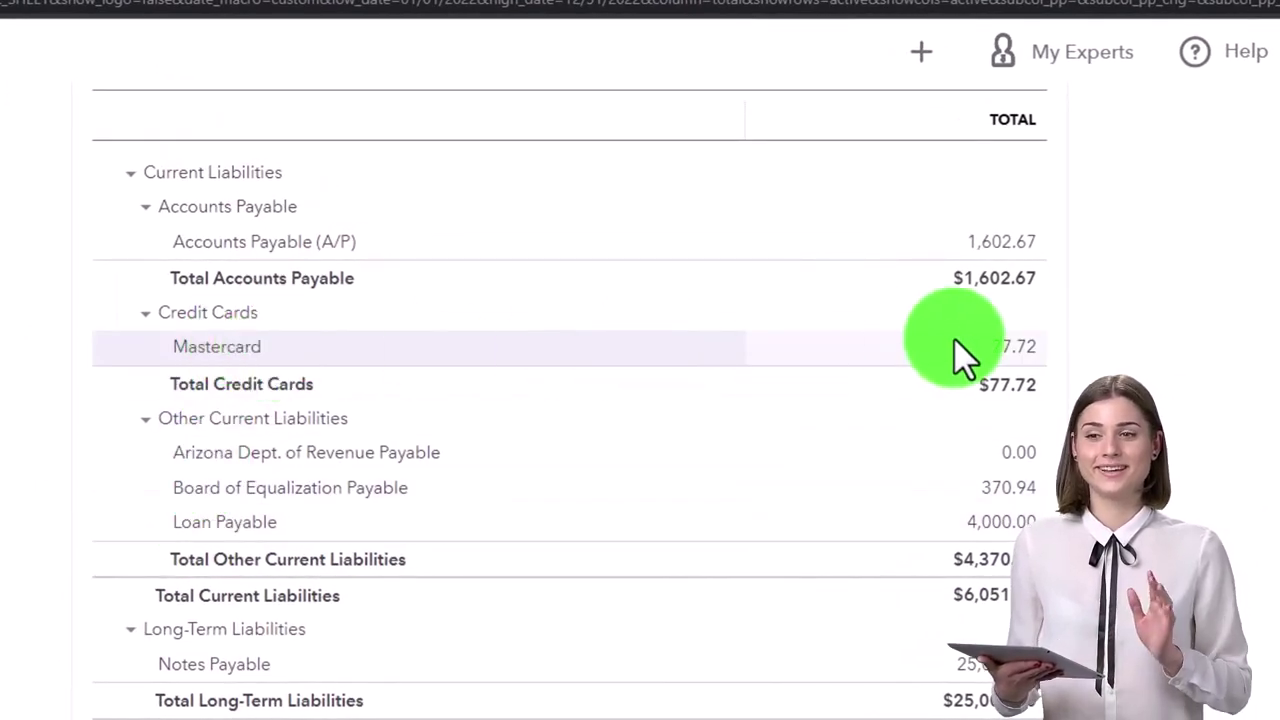
click(1008, 348)
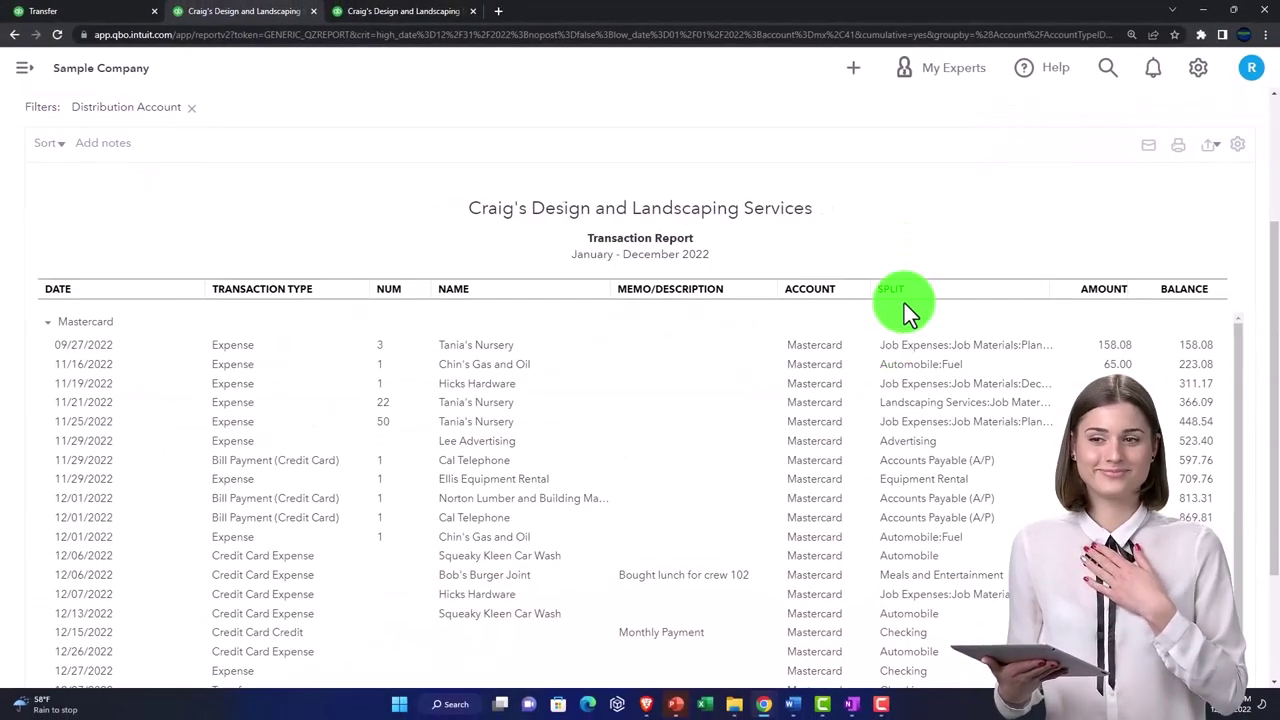
scroll(423, 515, down, 2)
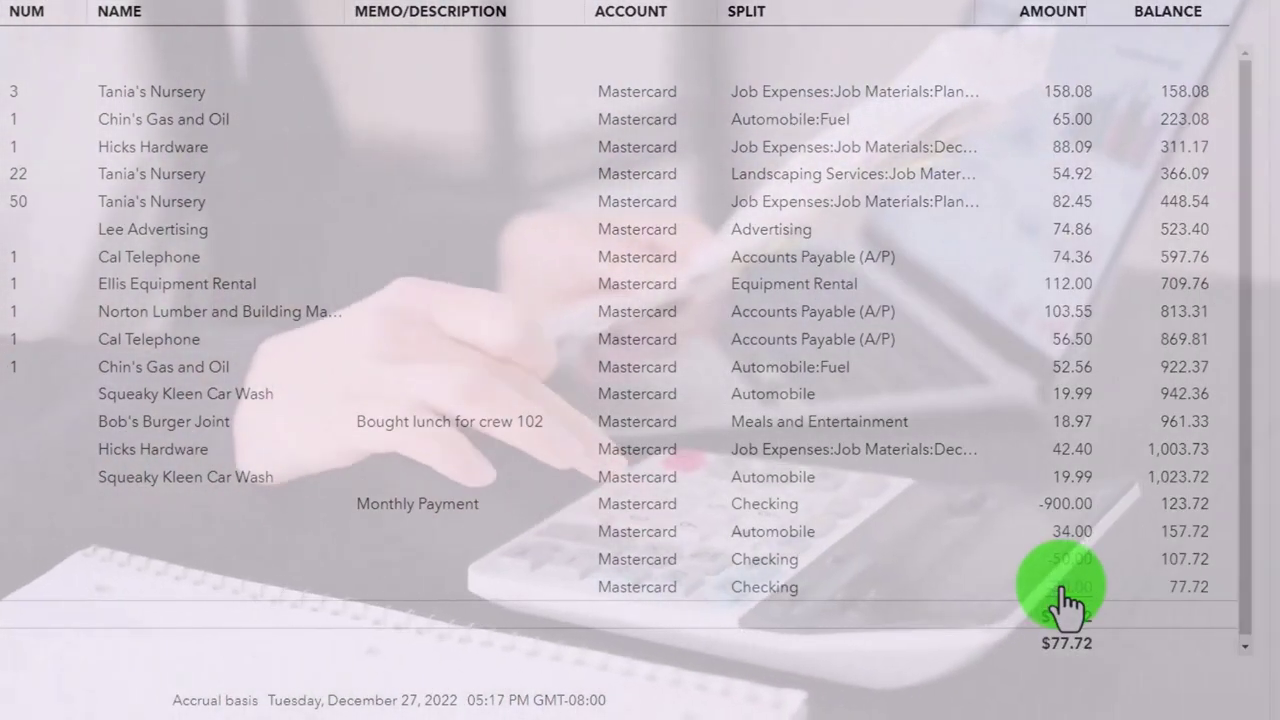
scroll(1068, 600, up, 3)
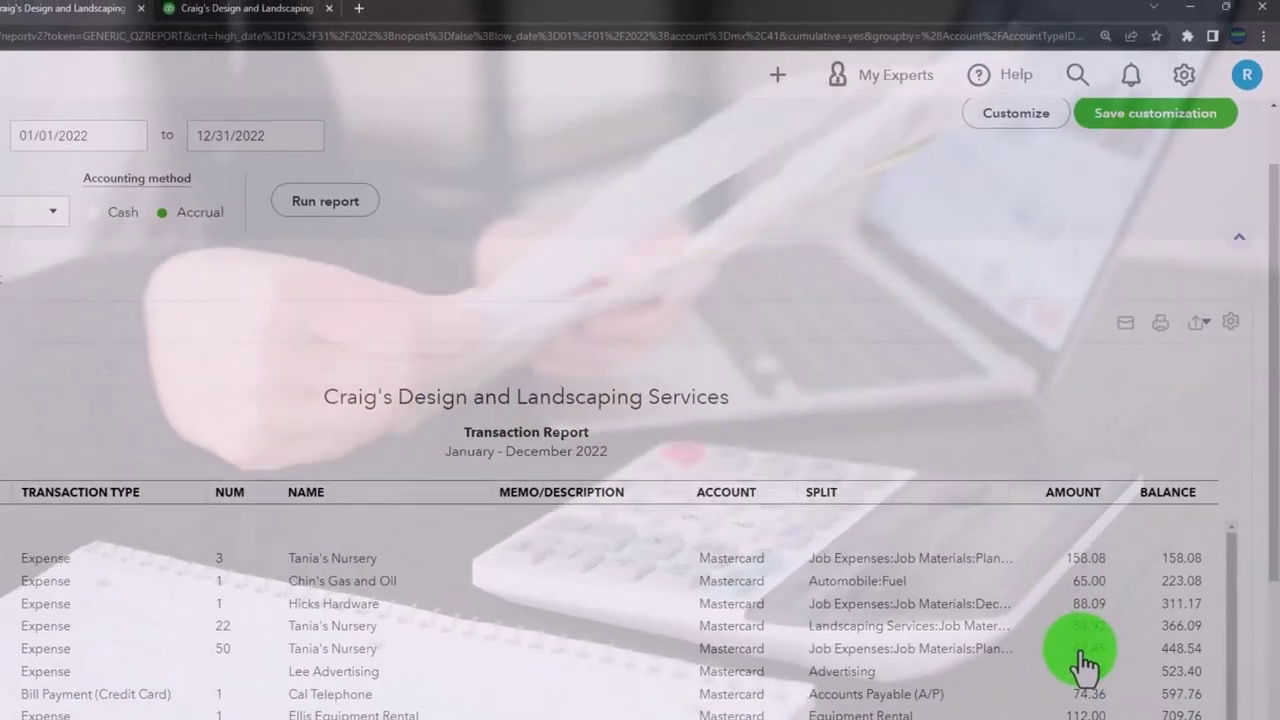
scroll(1085, 660, up, 2)
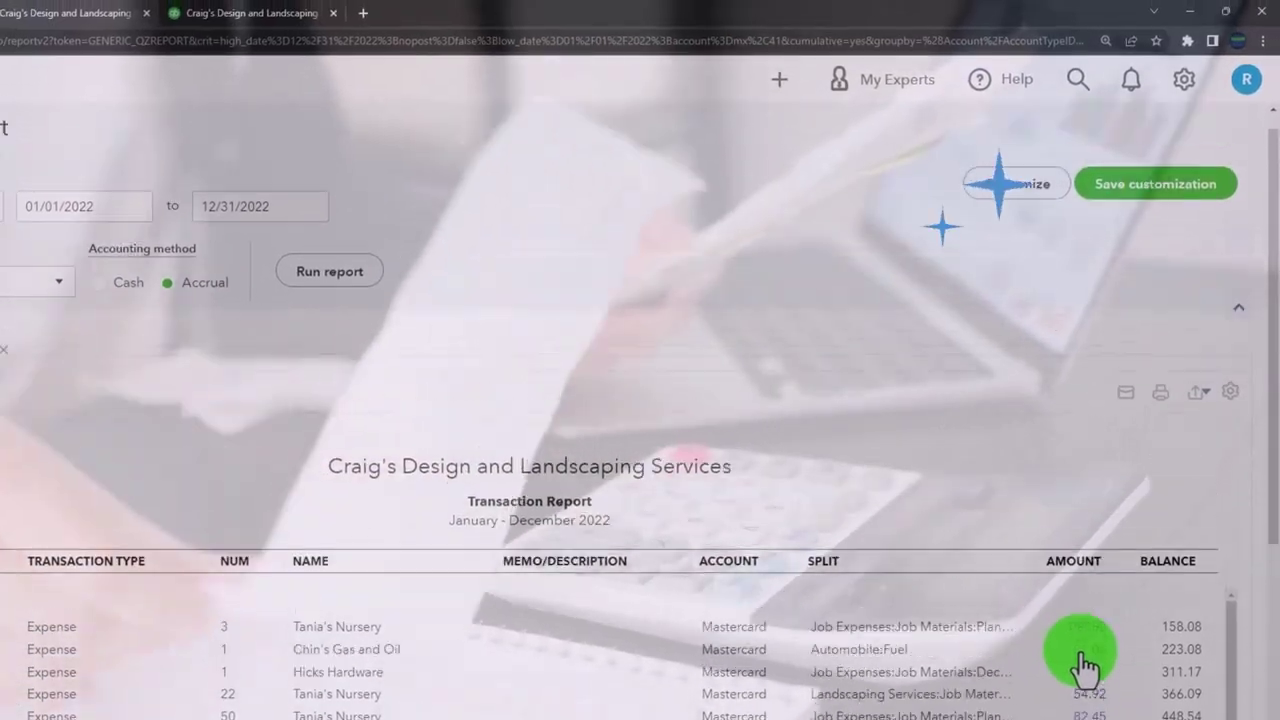
Run the Mastercard transaction report filtered to the Transfer transaction type, and return to the balance sheet
click(1013, 218)
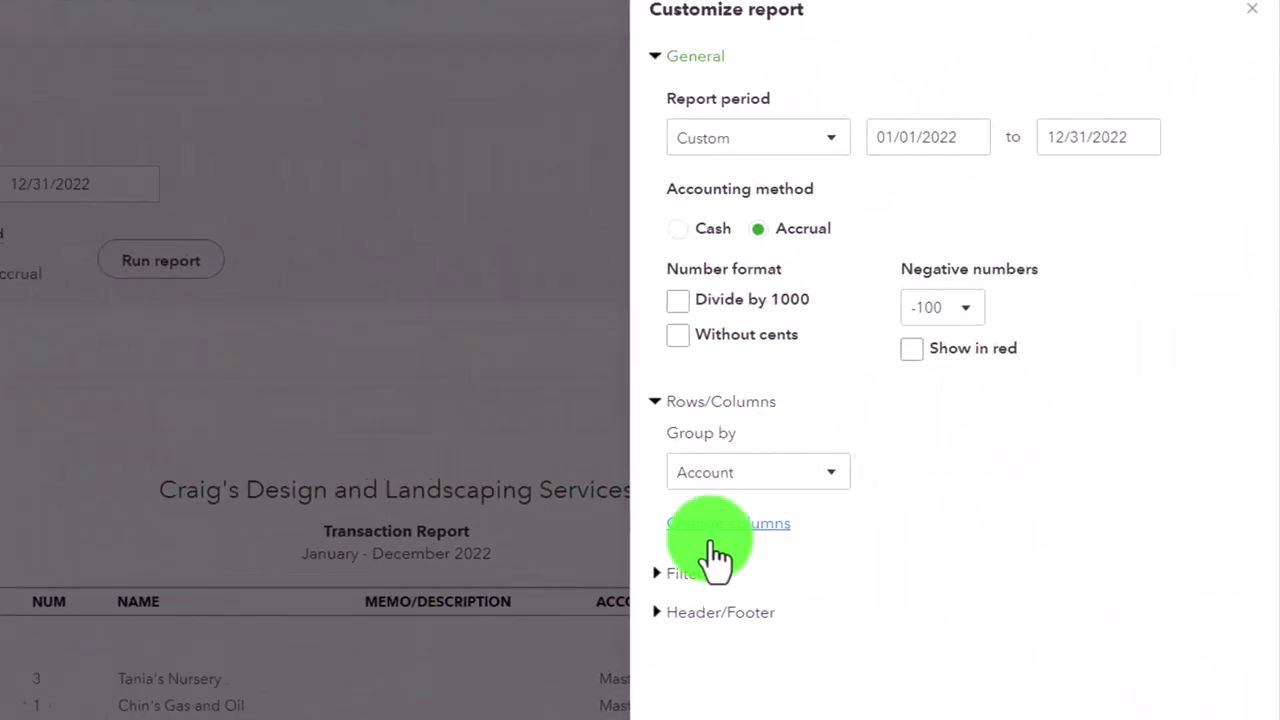
scroll(673, 530, down, 3)
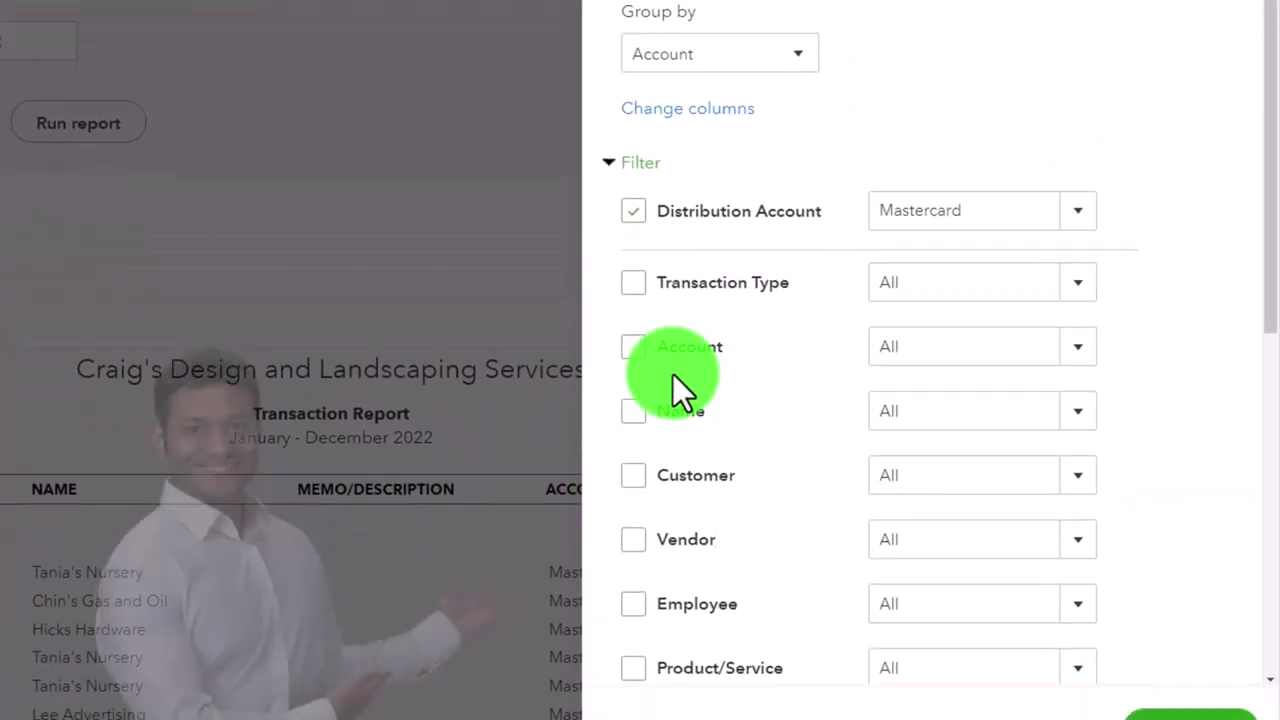
click(634, 238)
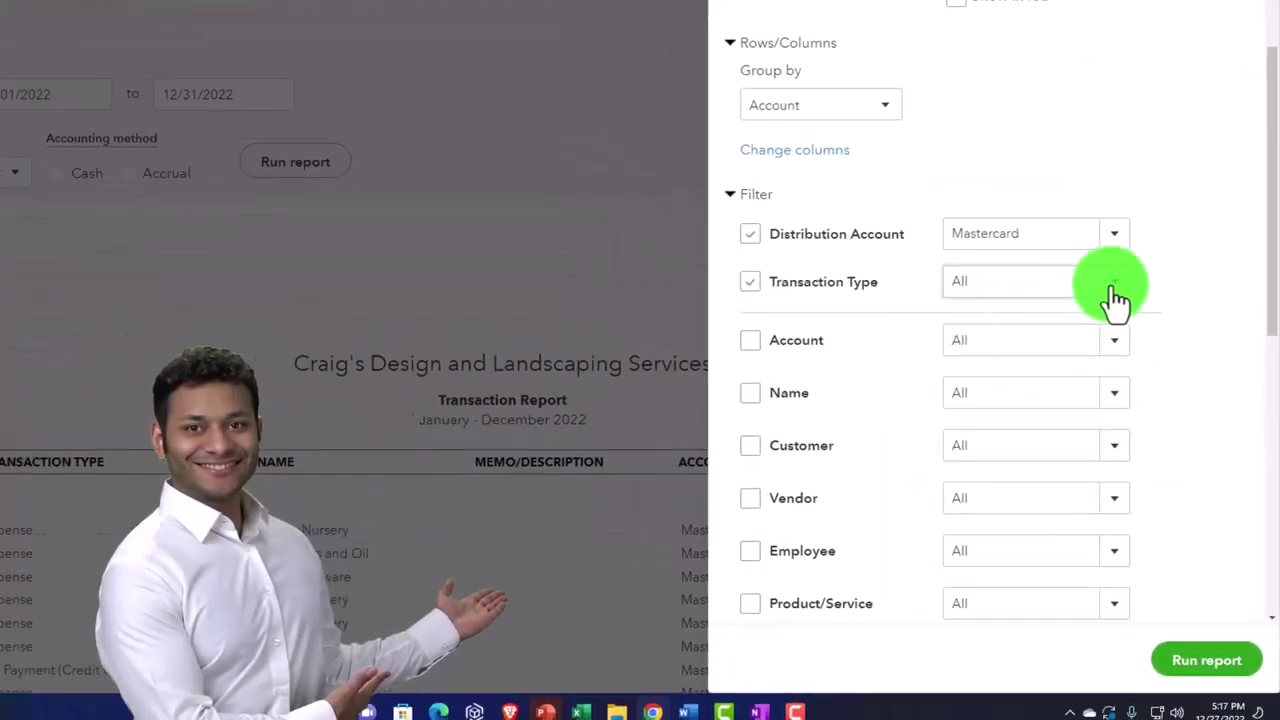
click(1075, 240)
scroll(1057, 470, down, 2)
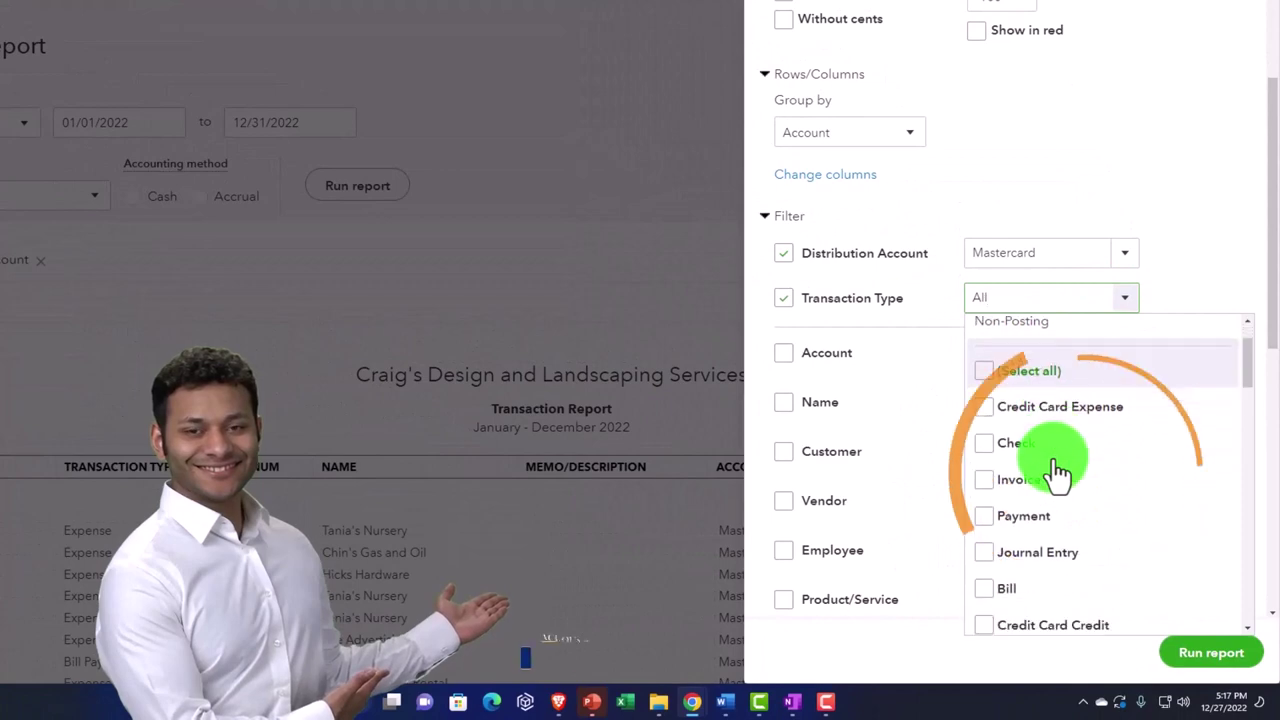
scroll(1057, 470, down, 6)
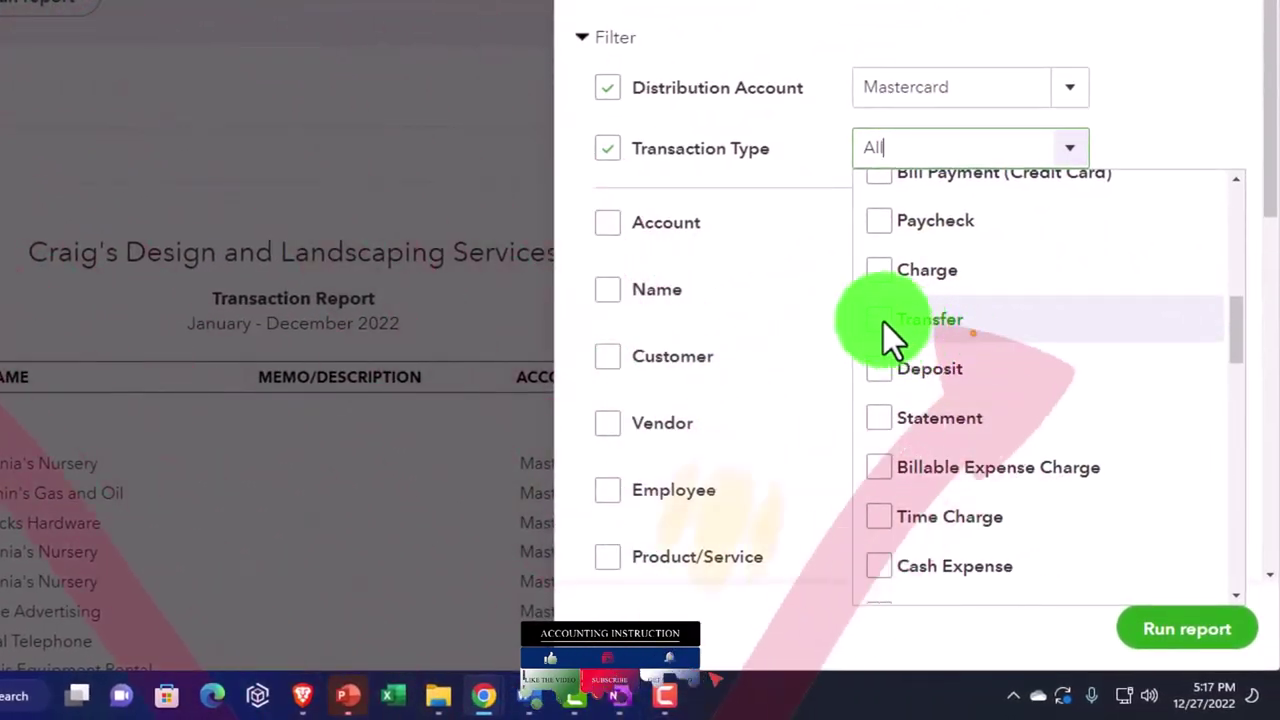
click(879, 319)
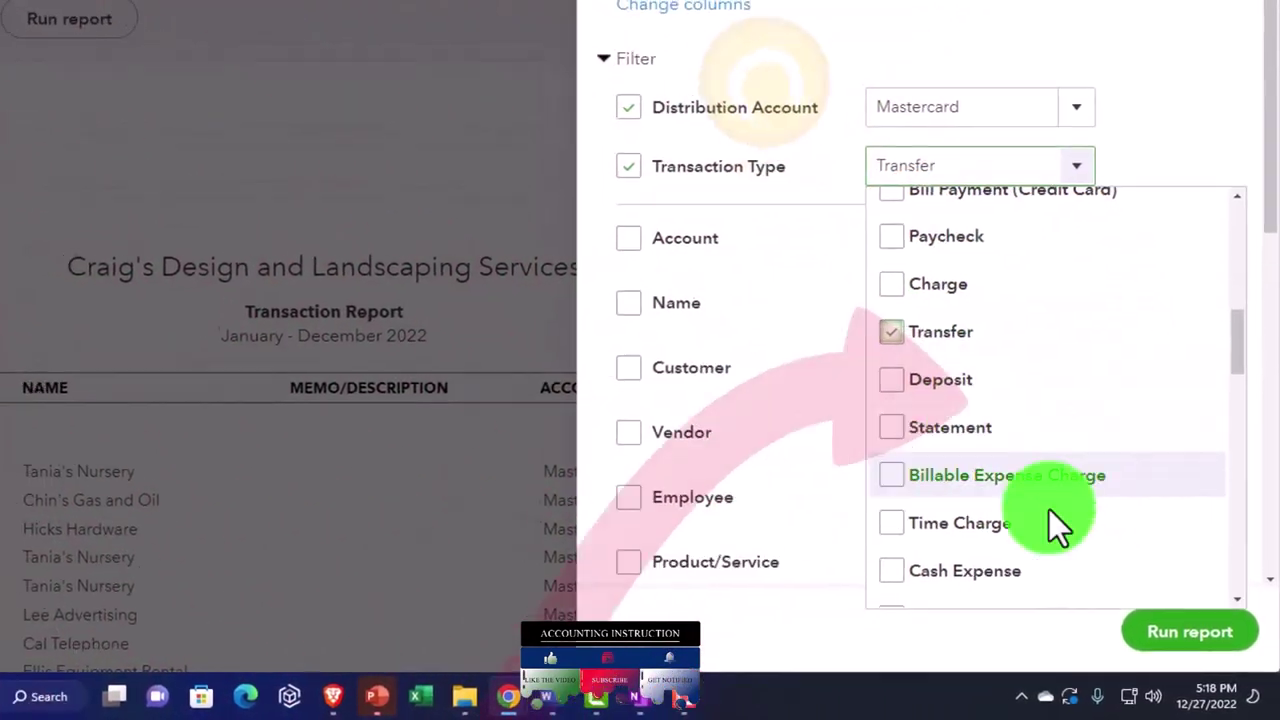
click(1187, 629)
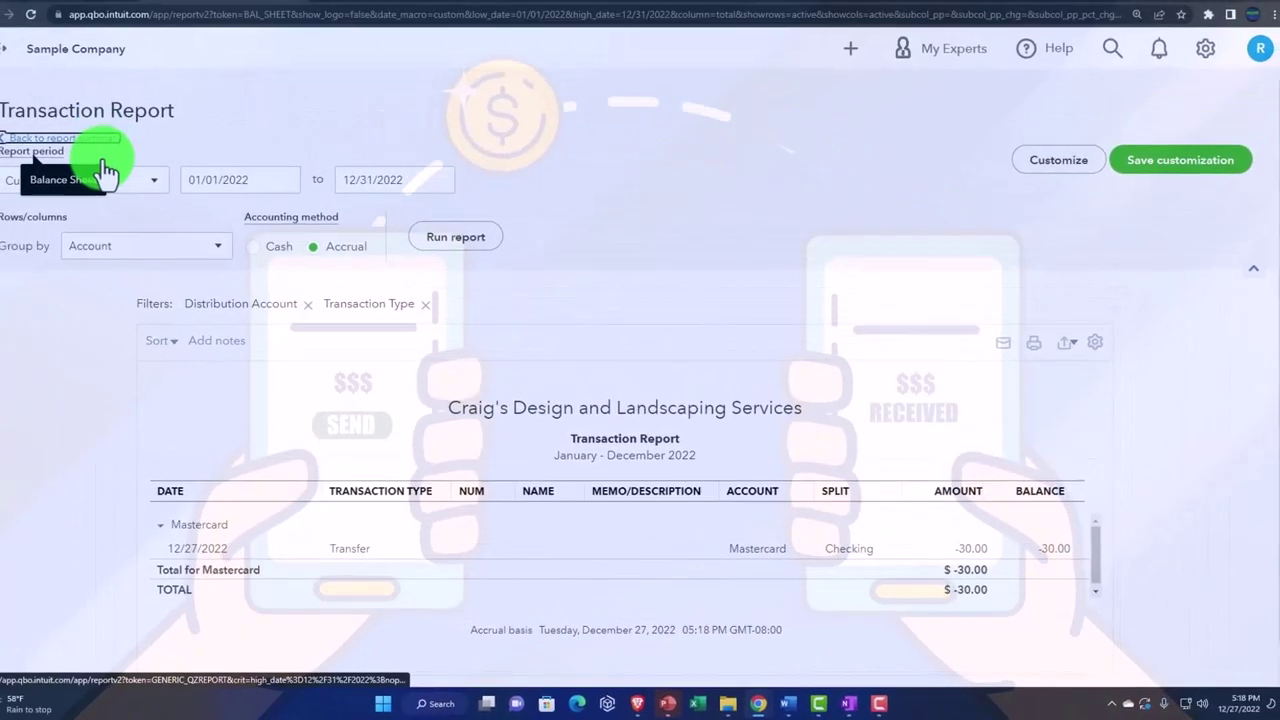
click(105, 172)
Open a new Pay down credit card form and select Mastercard as the card that was paid
click(95, 20)
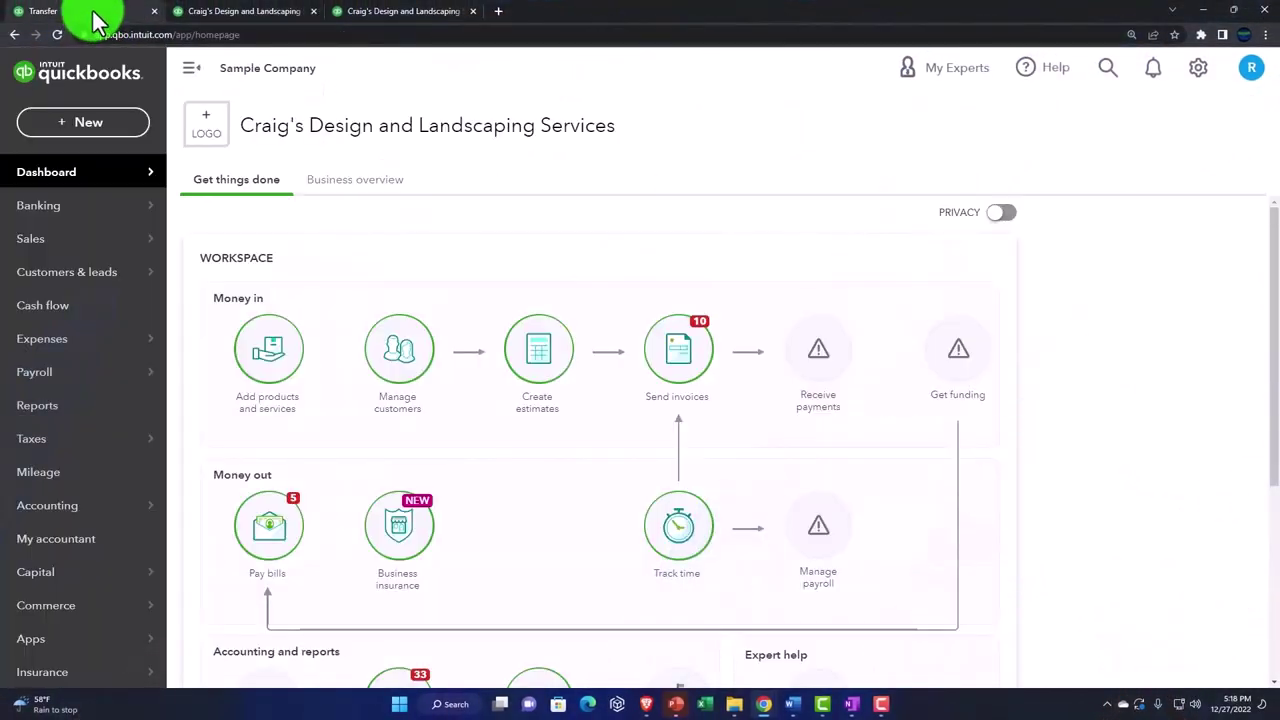
click(95, 125)
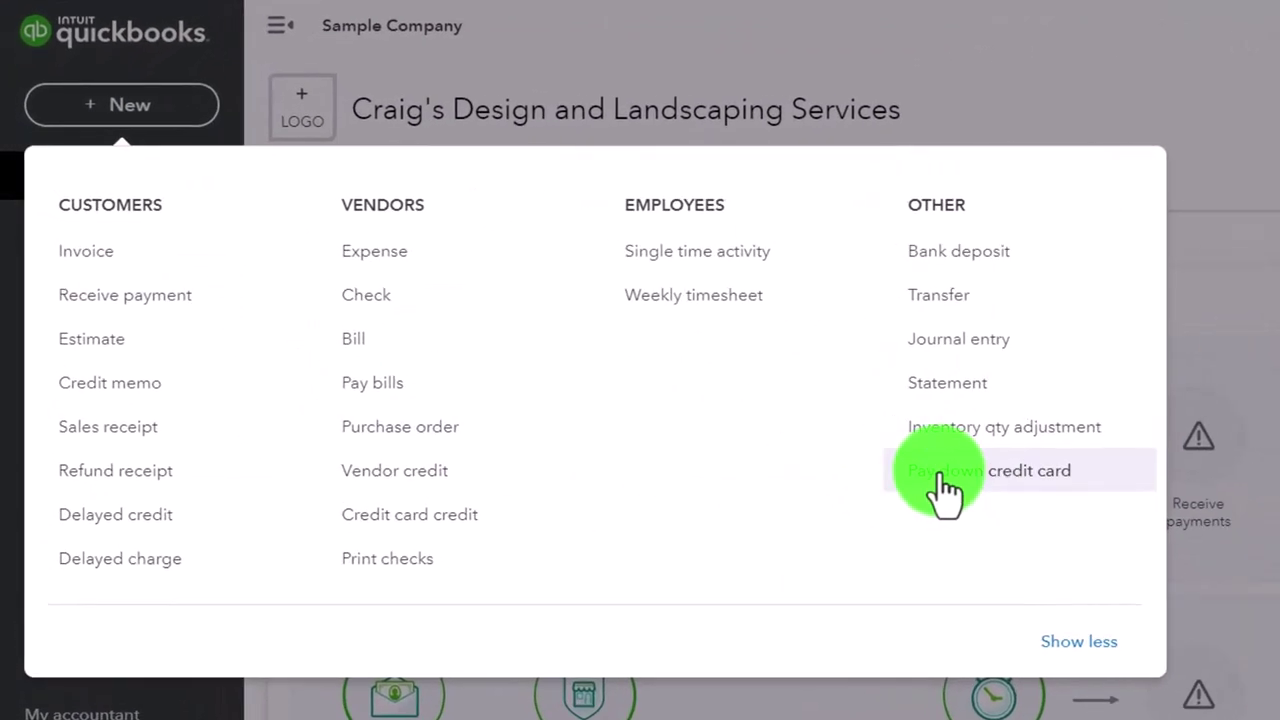
click(945, 490)
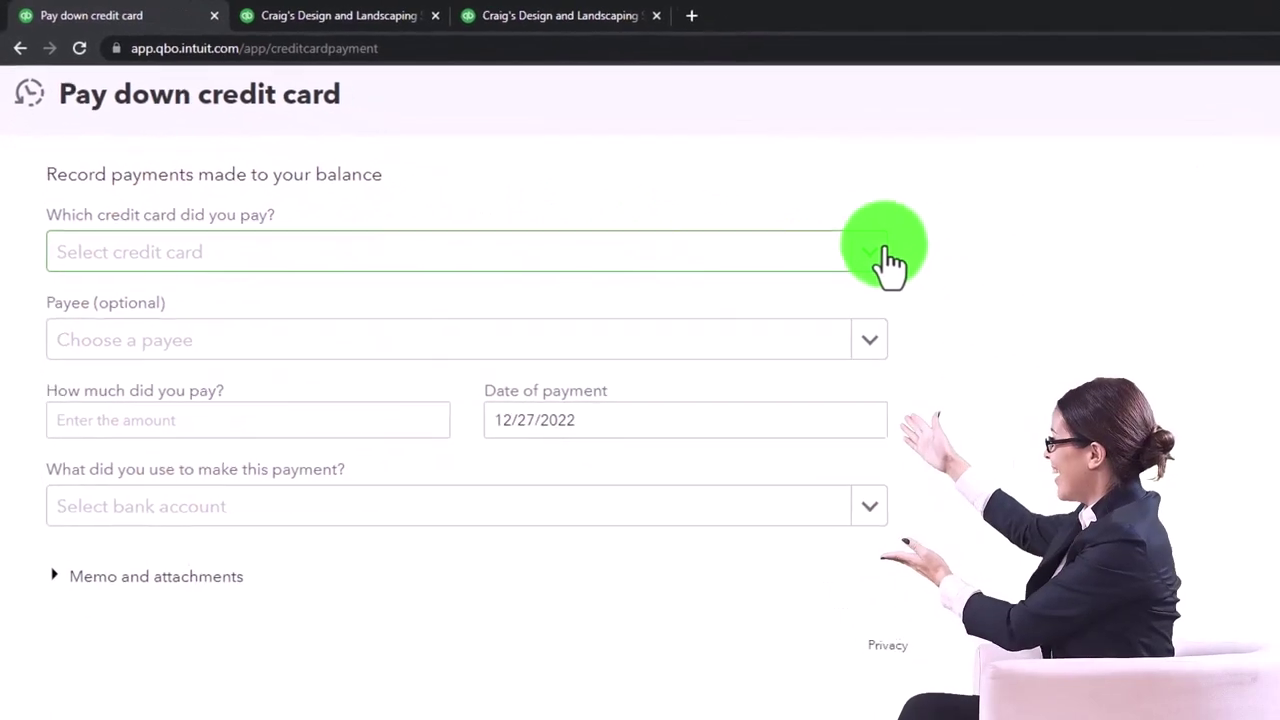
click(884, 252)
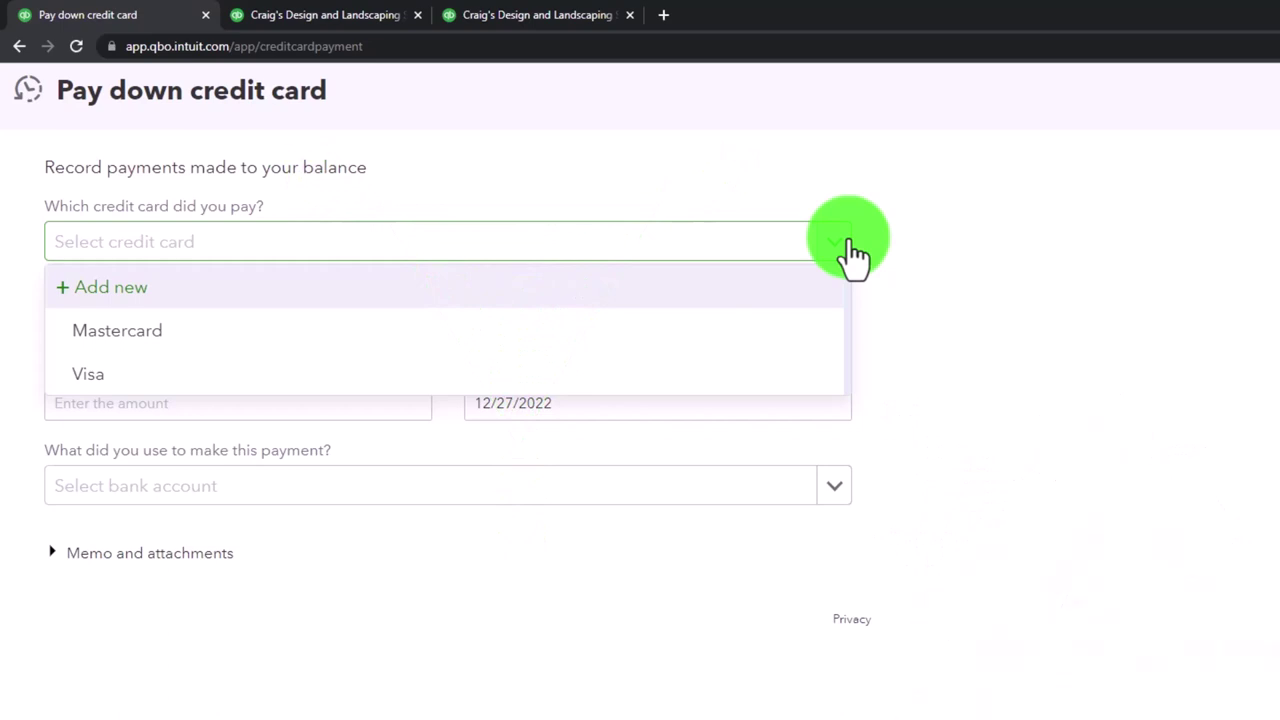
click(763, 340)
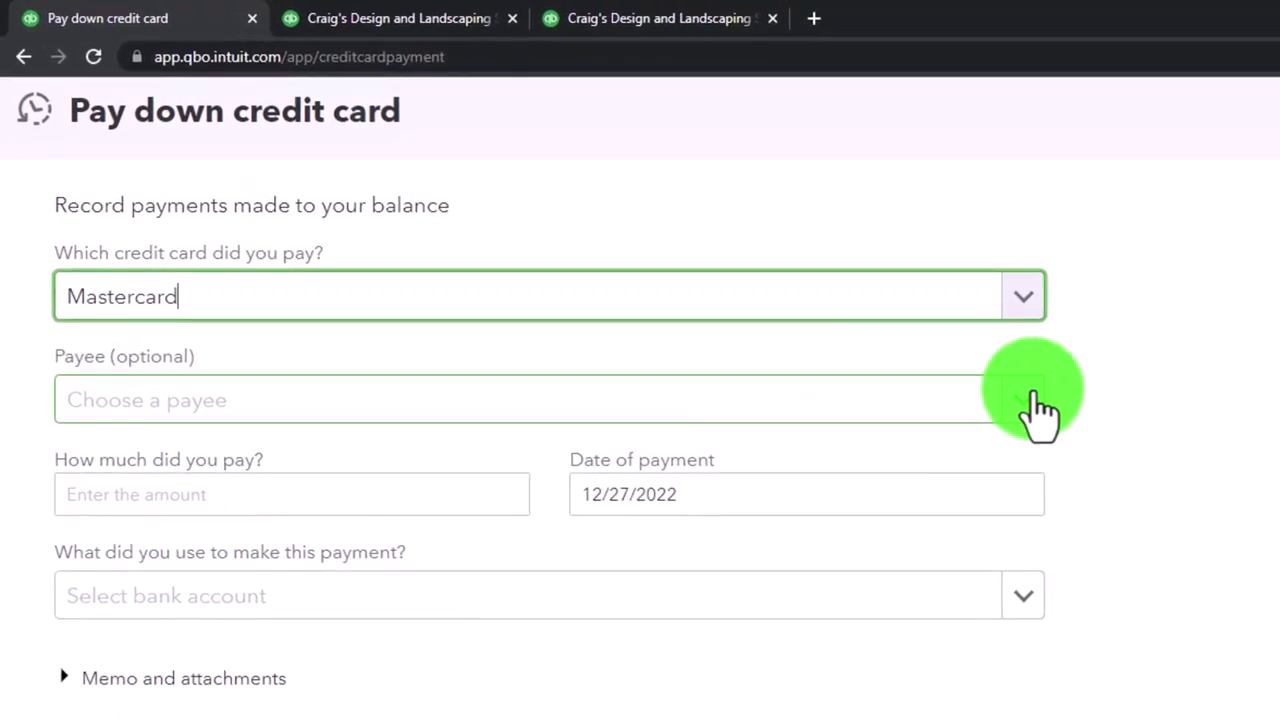
Set the payment amount to 5.00 with Checking as the bank account used, and record the credit card payment
click(483, 500)
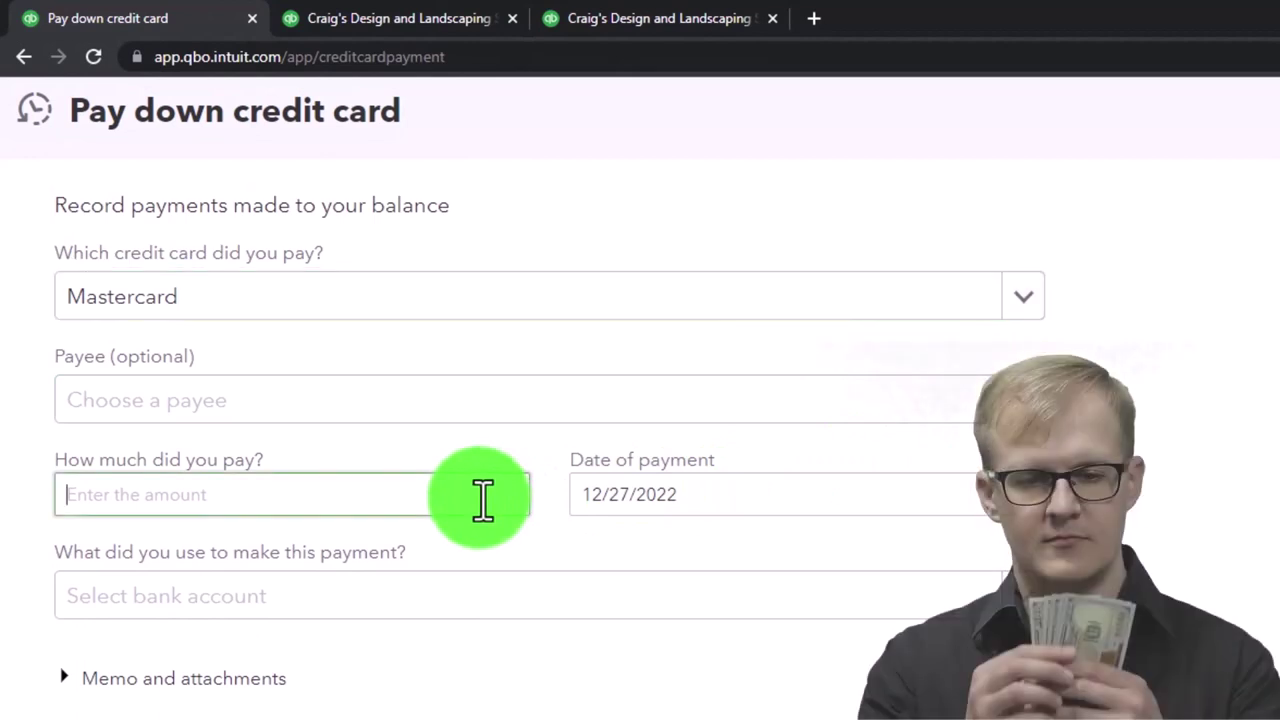
text(10)
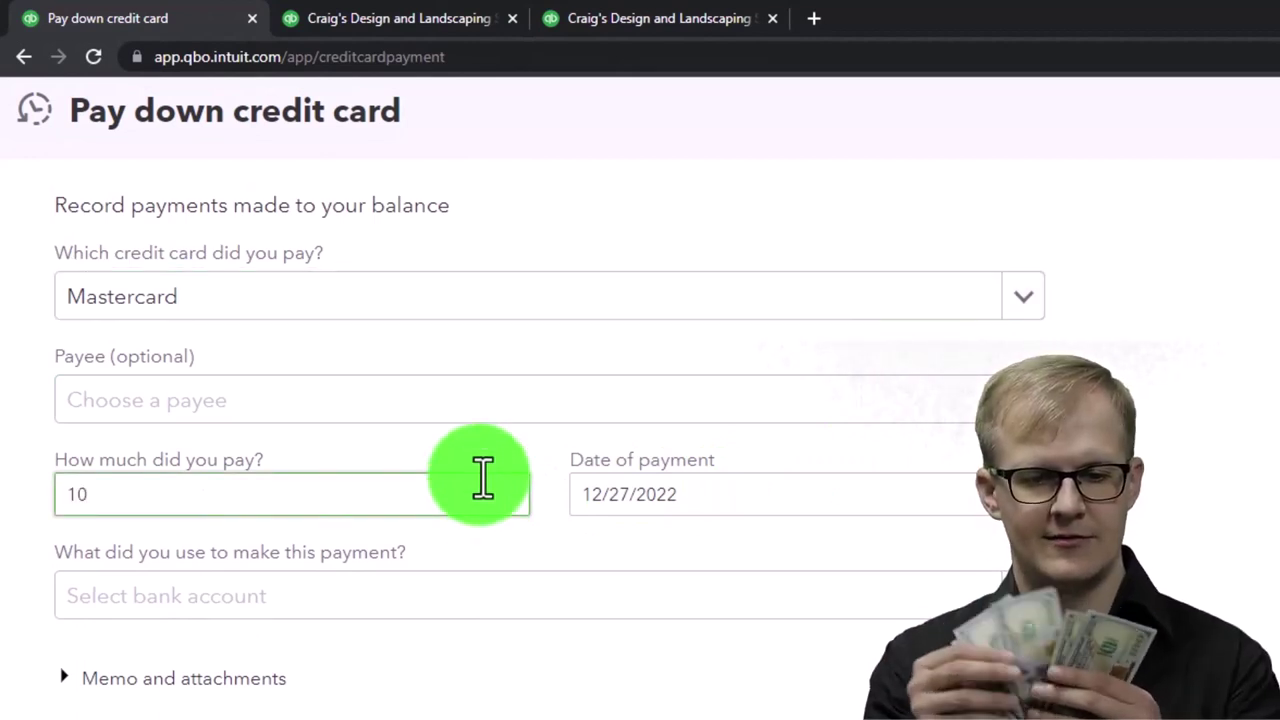
key(BackSpace)
key(BackSpace)
text(5)
key(Tab)
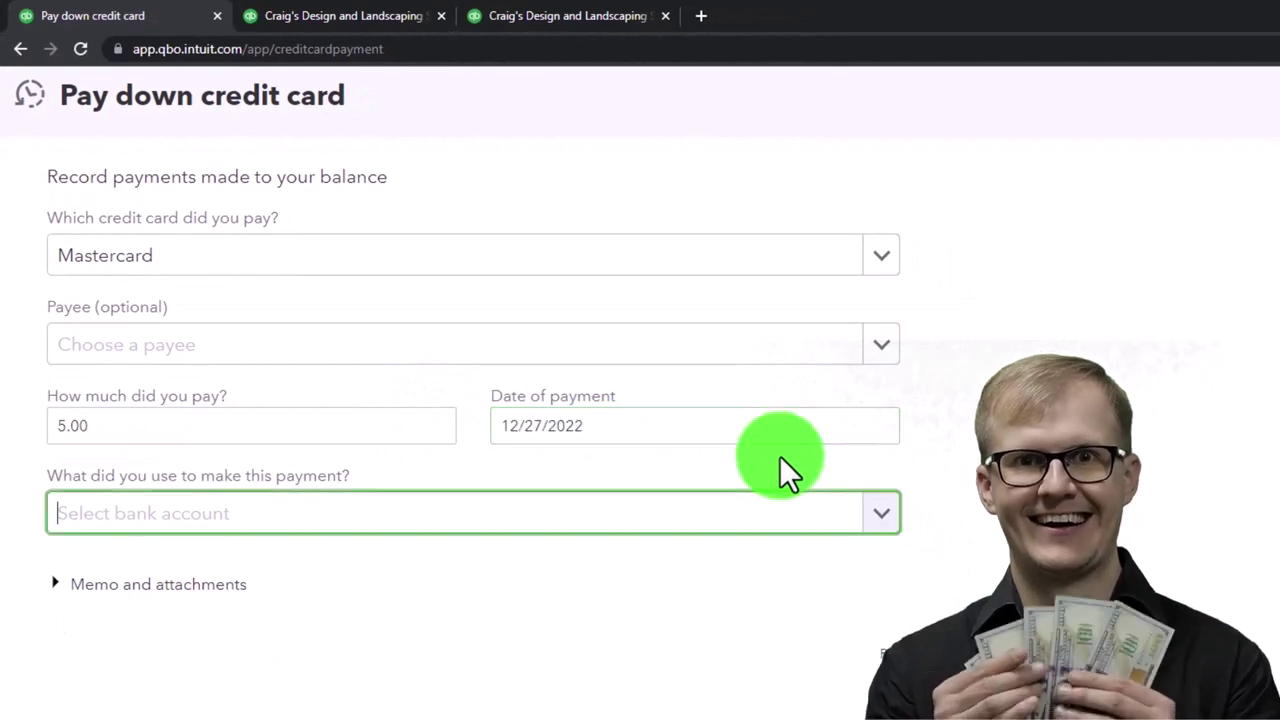
click(880, 525)
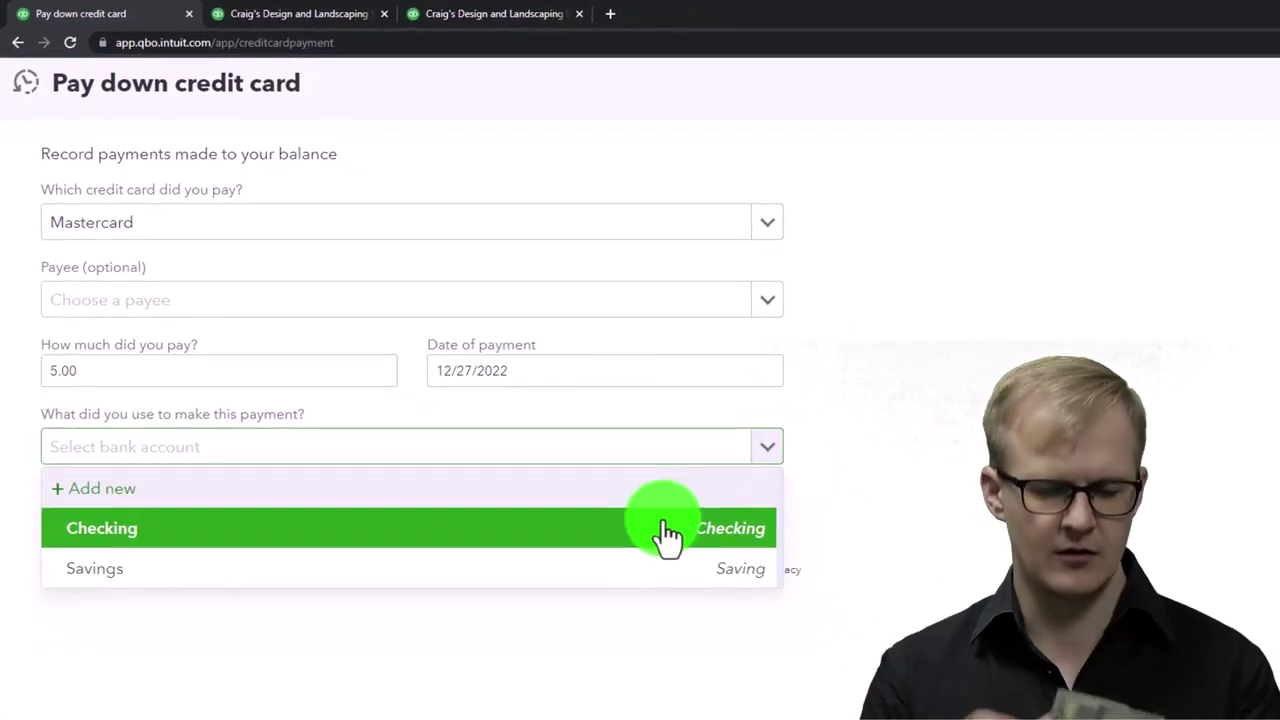
click(667, 530)
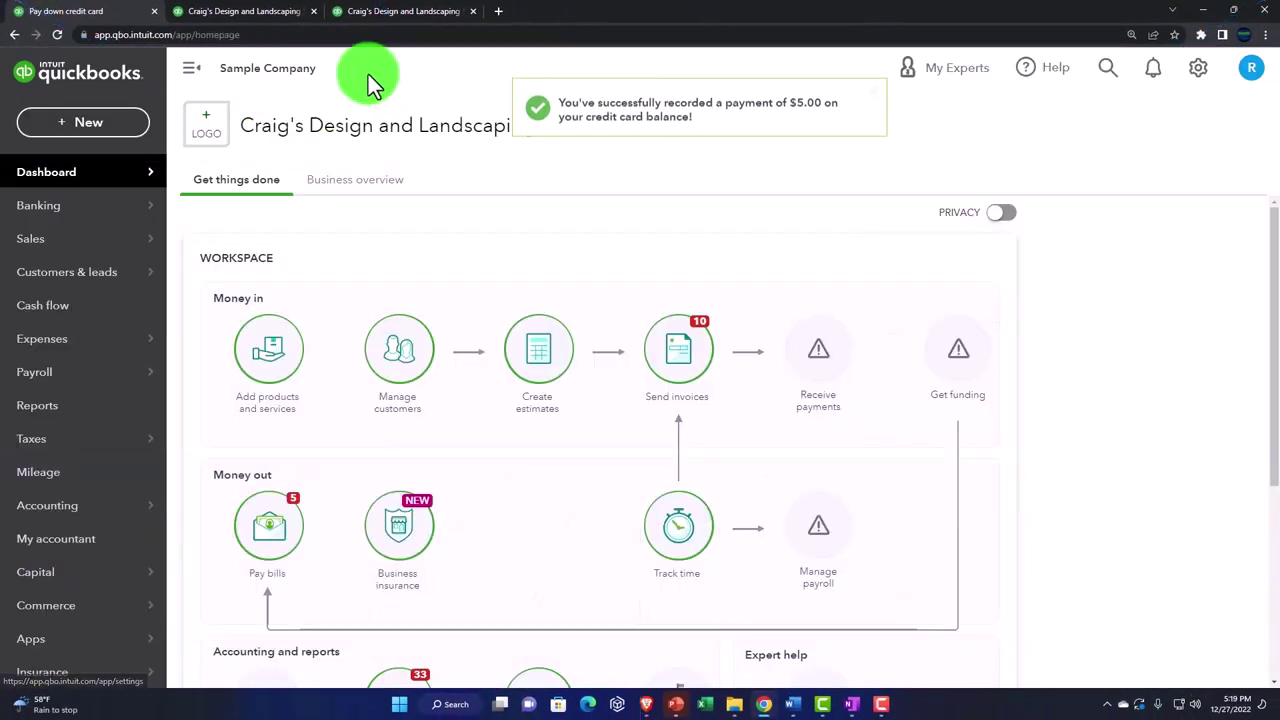
Rerun the balance sheet report to include the new Mastercard payment
click(245, 13)
scroll(255, 175, up, 10)
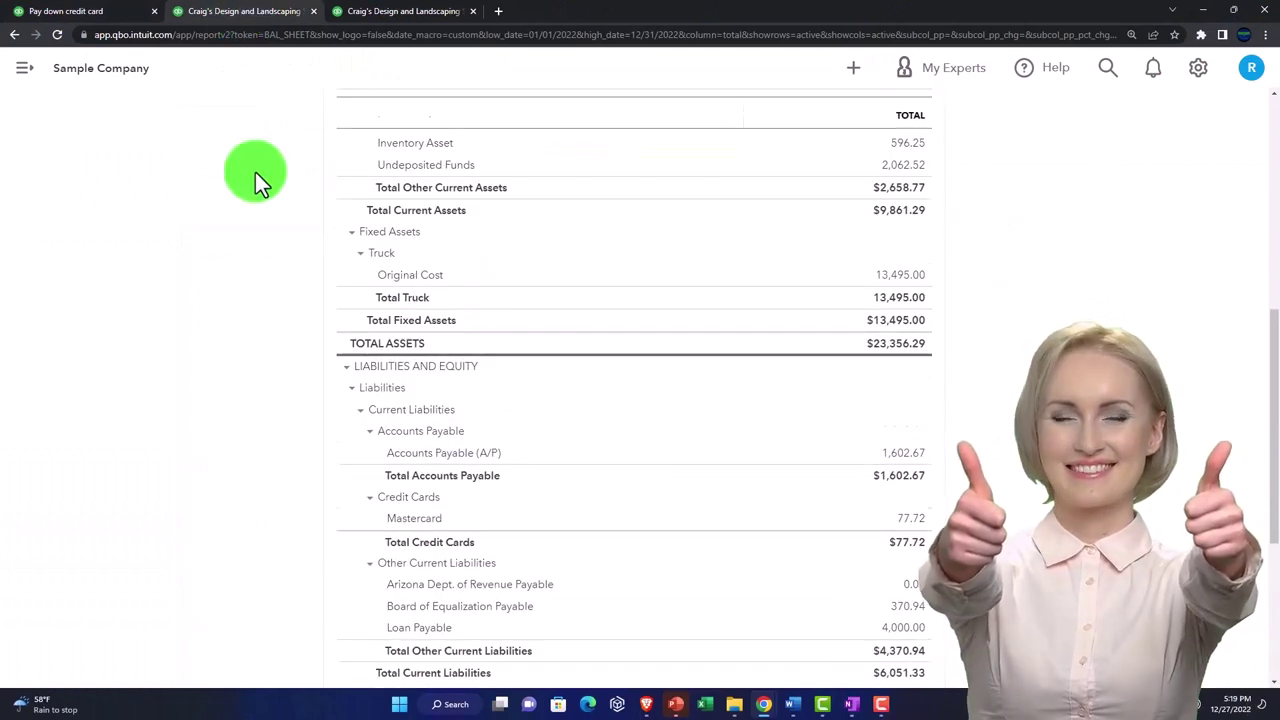
click(720, 313)
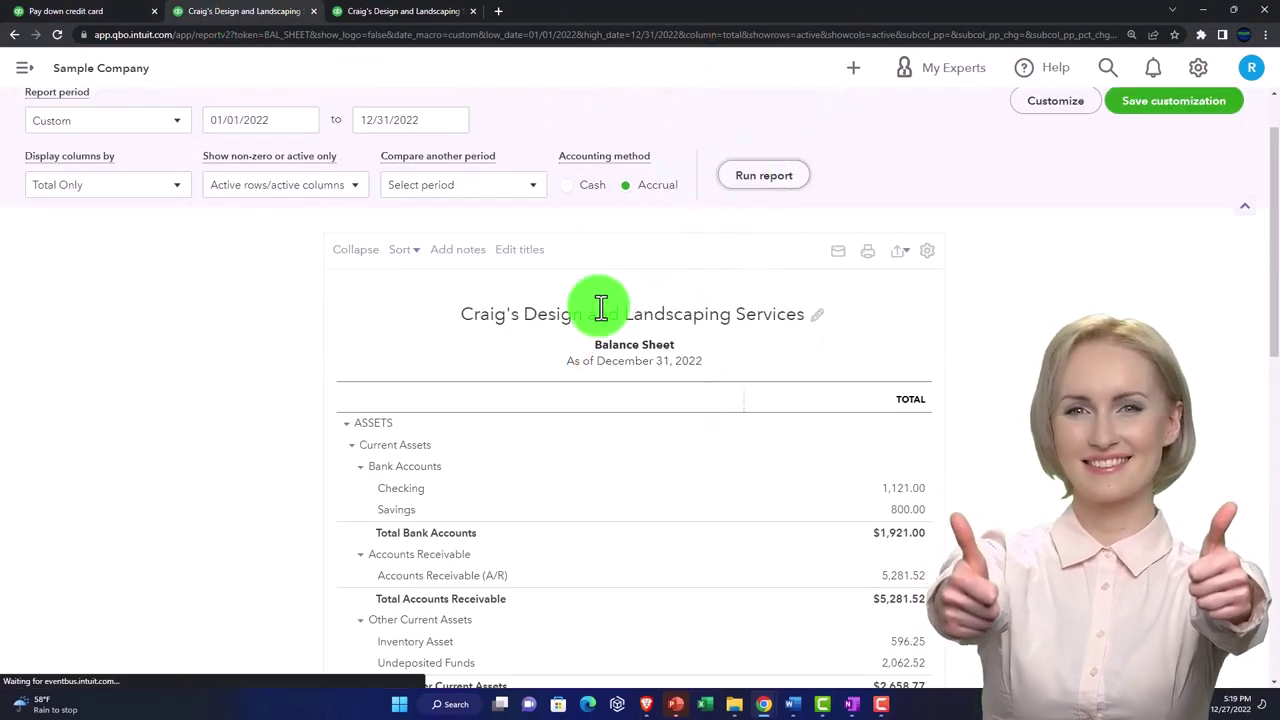
Open the Checking balance's transaction detail, examine the transaction type of the new credit card payment, and return to the balance sheet
scroll(600, 307, down, 3)
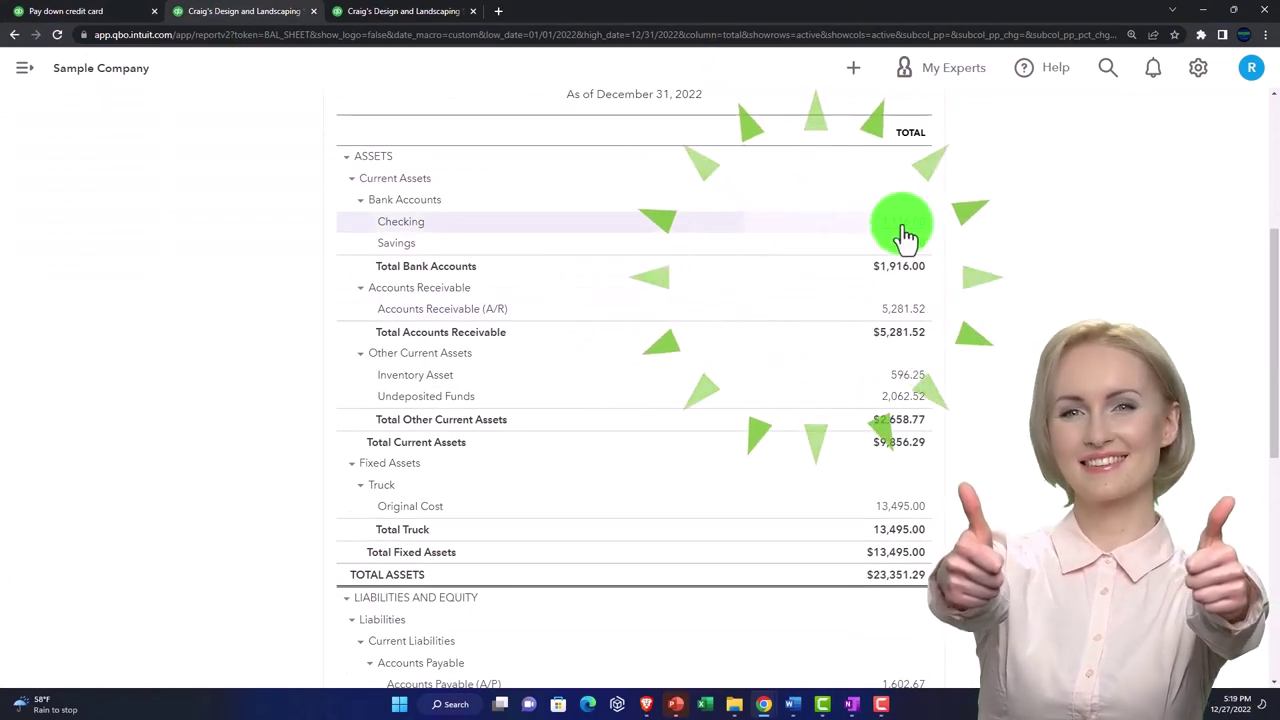
click(903, 237)
scroll(805, 380, down, 5)
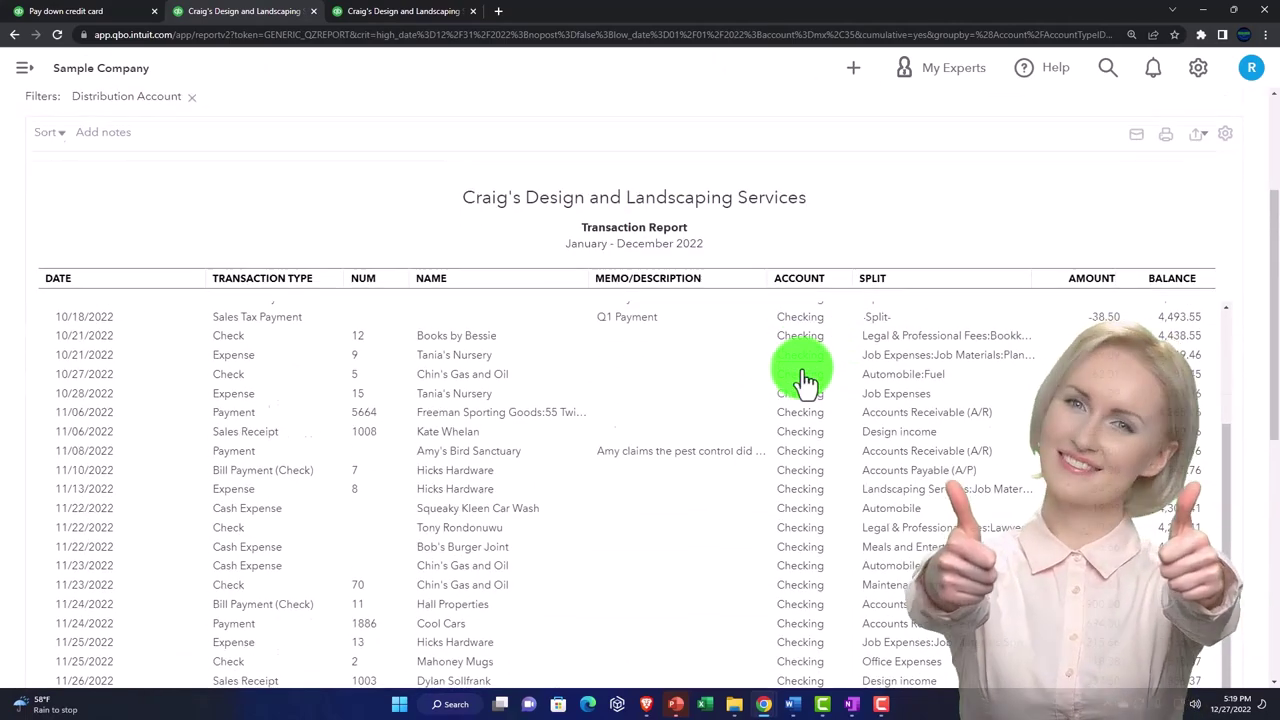
scroll(805, 380, down, 6)
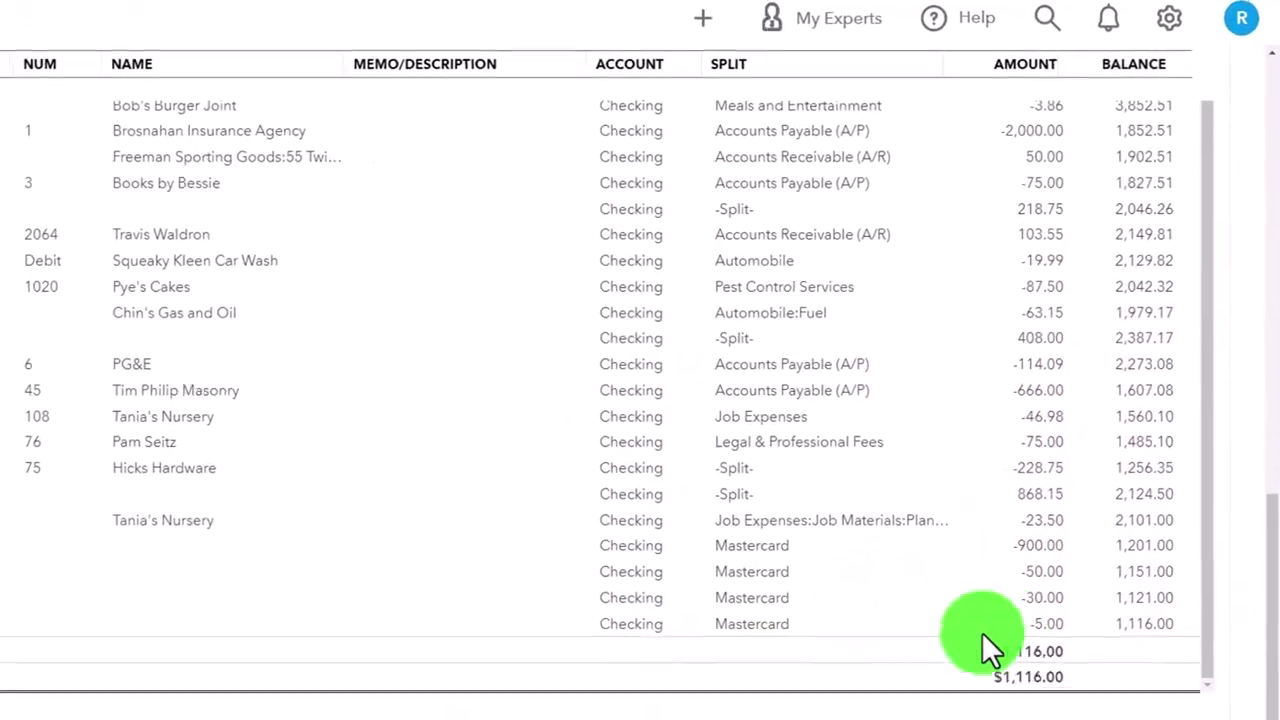
click(1024, 640)
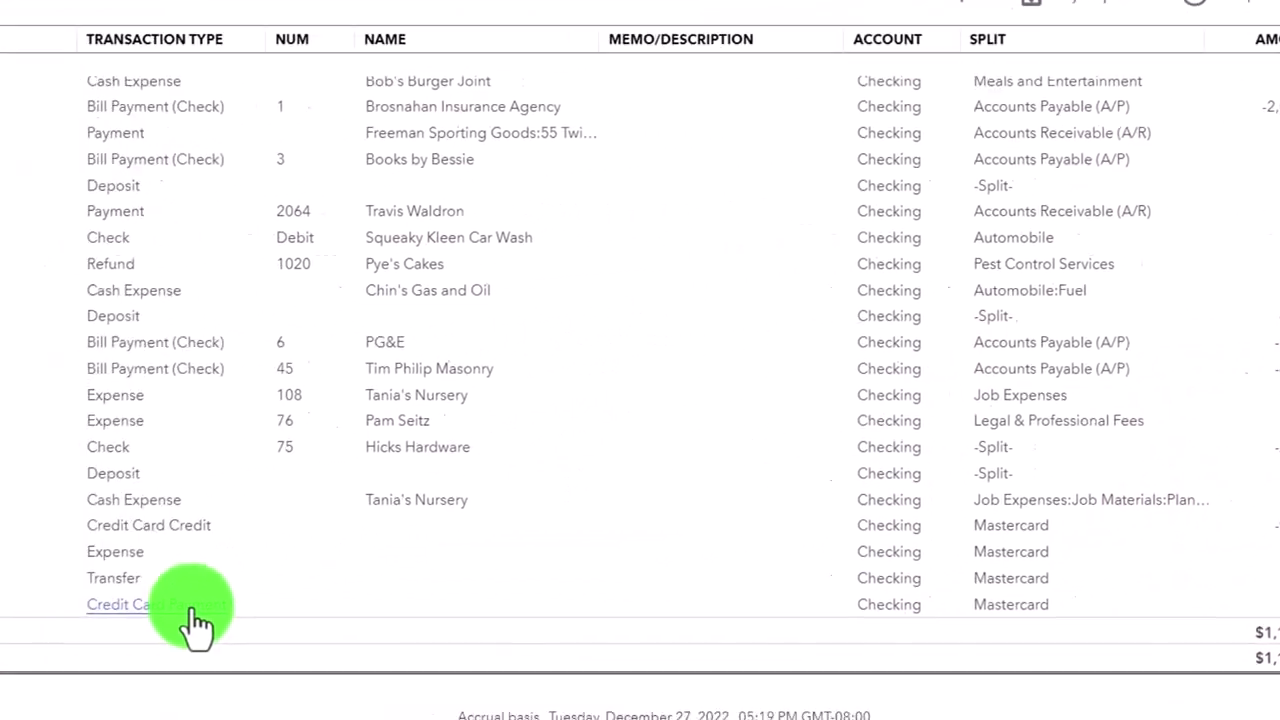
click(190, 607)
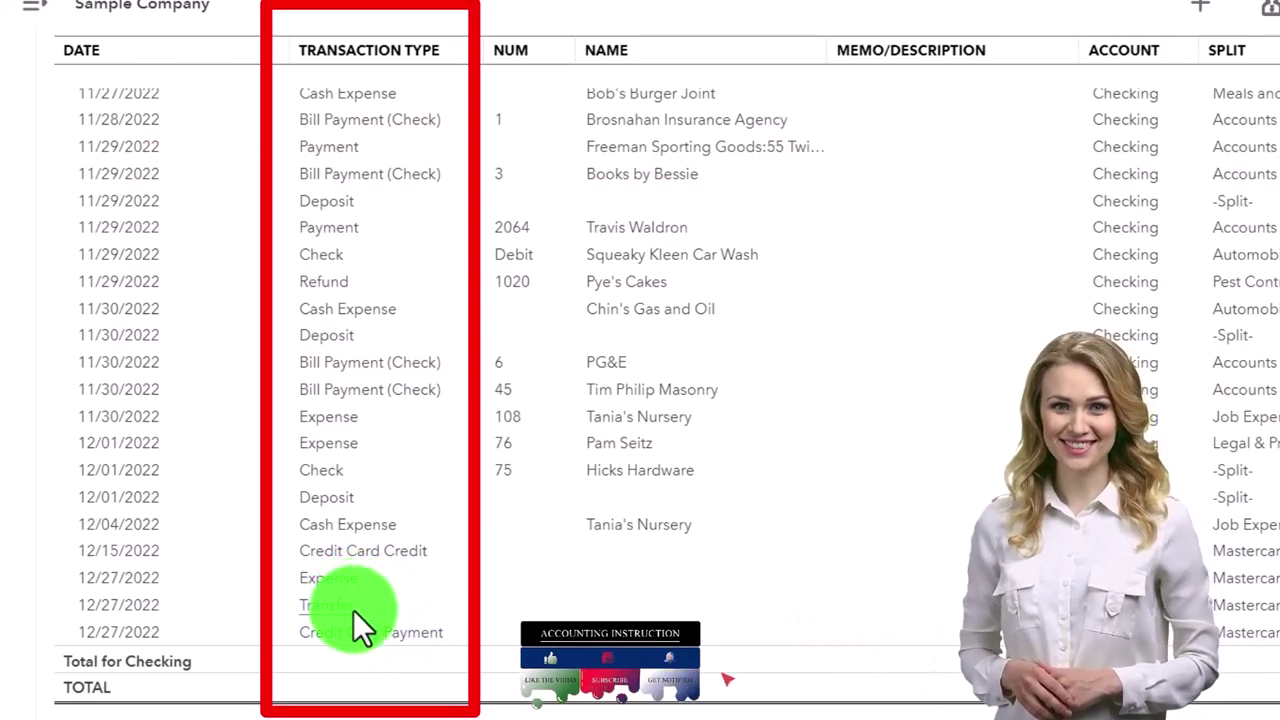
scroll(92, 647, up, 6)
scroll(117, 595, up, 6)
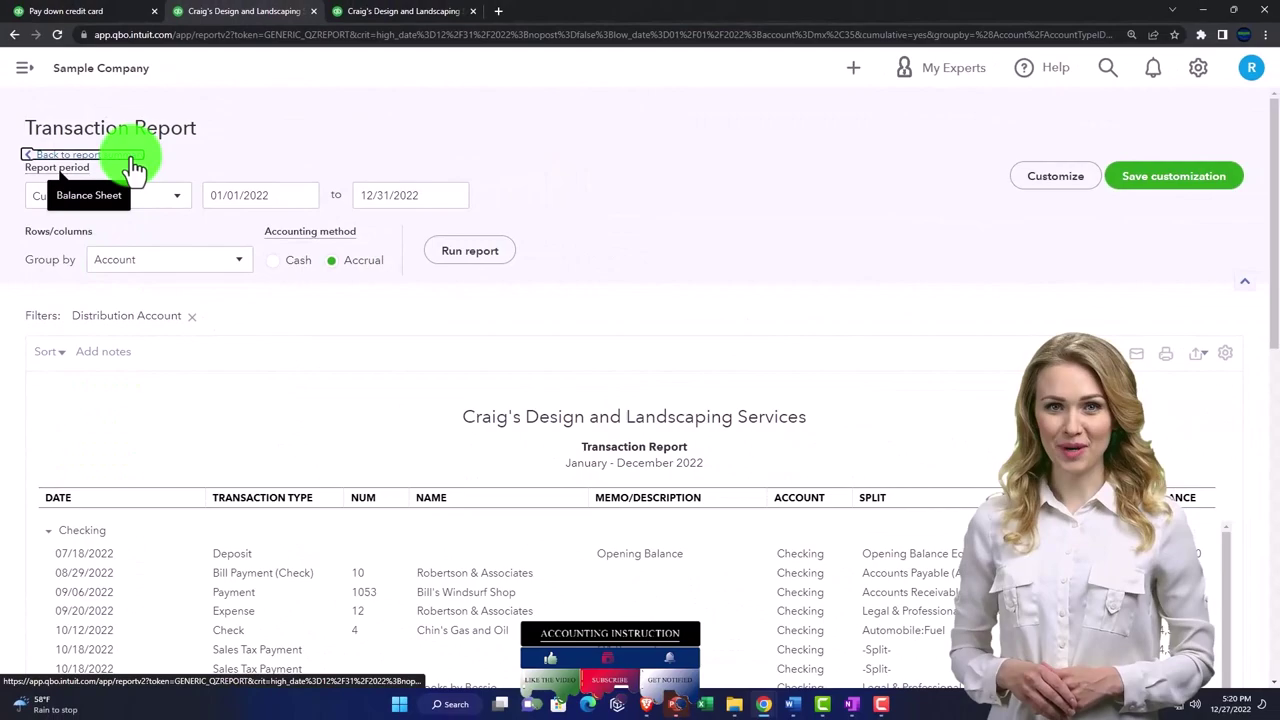
click(131, 160)
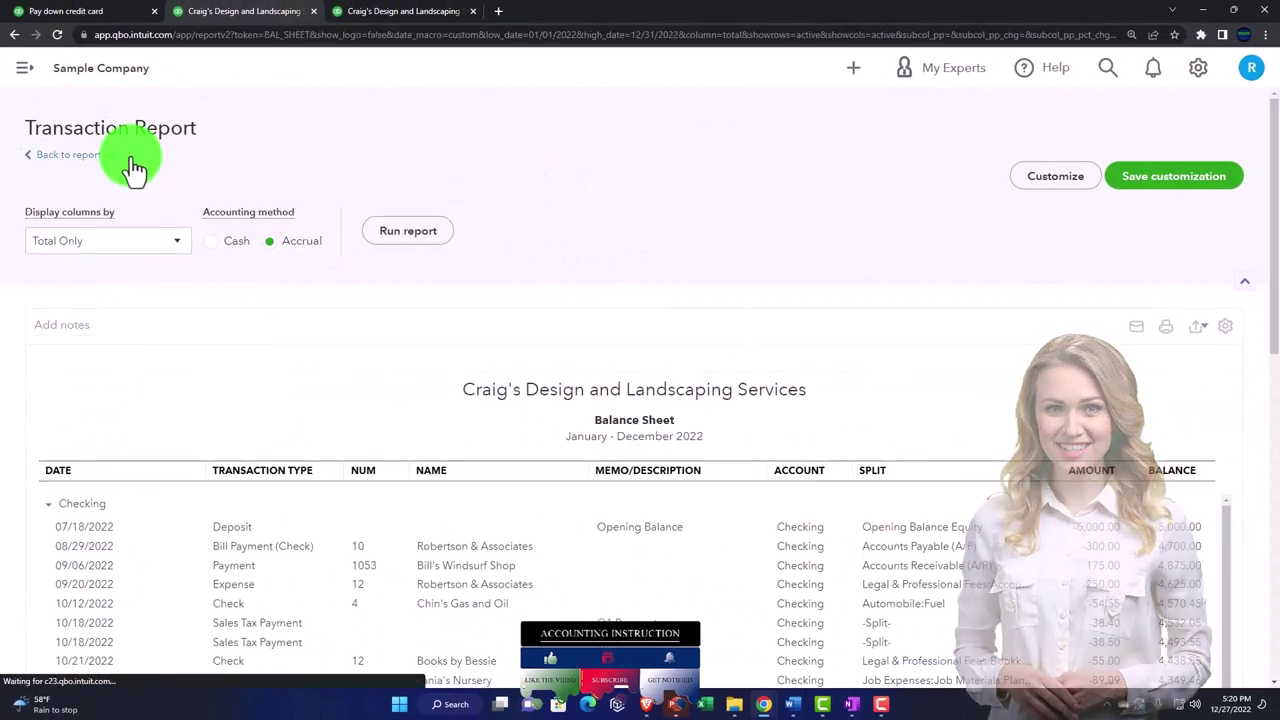